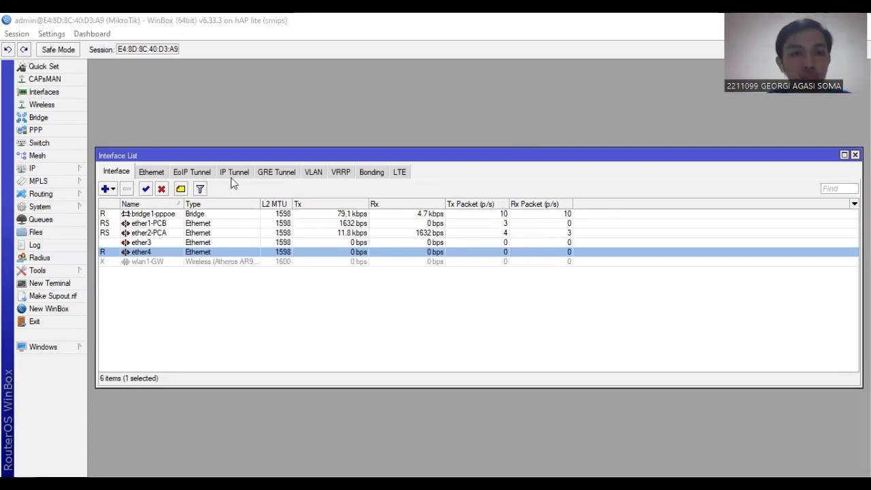
# Enable the wlan1-GW wireless interface in the interface list and open its settings.
pyautogui.click(163, 225)
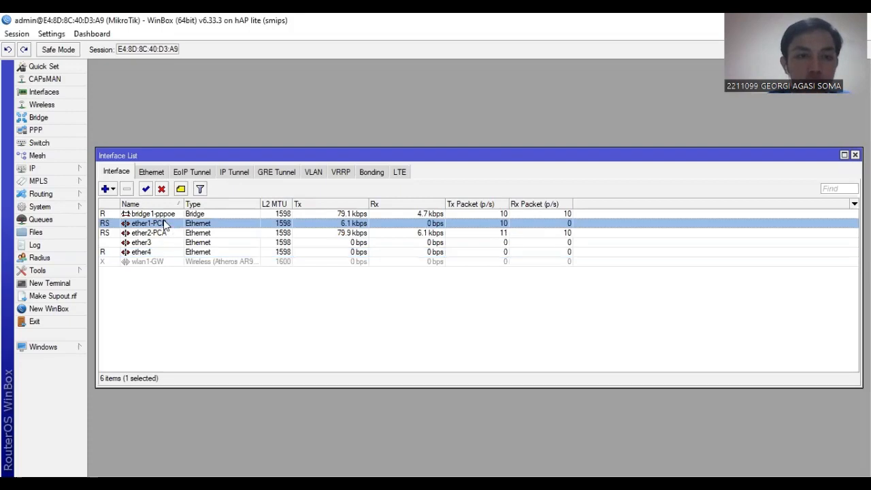
pyautogui.click(159, 235)
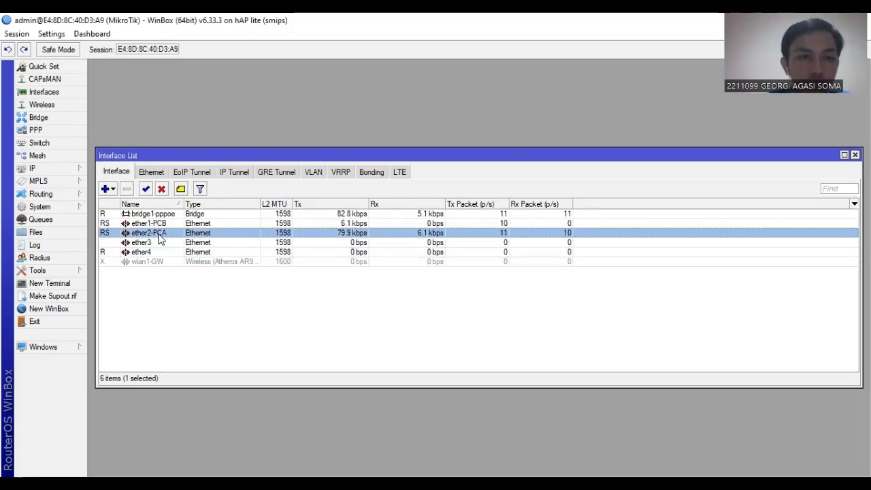
pyautogui.click(132, 253)
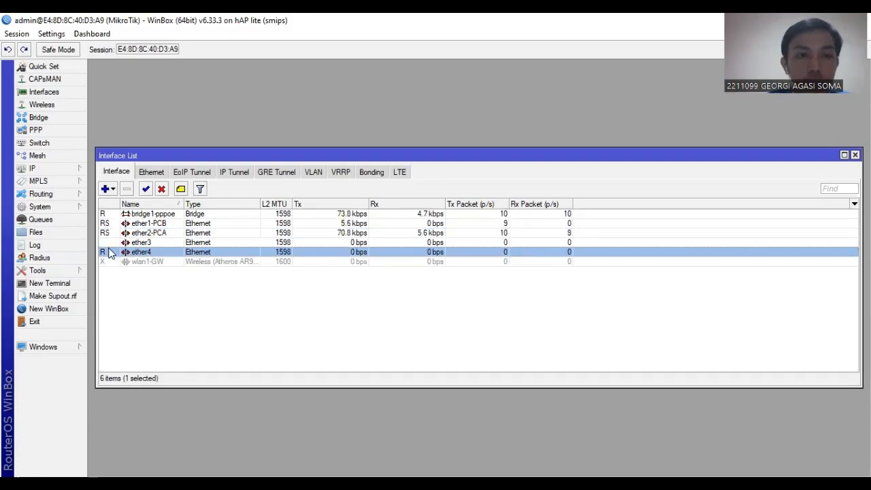
pyautogui.click(142, 263)
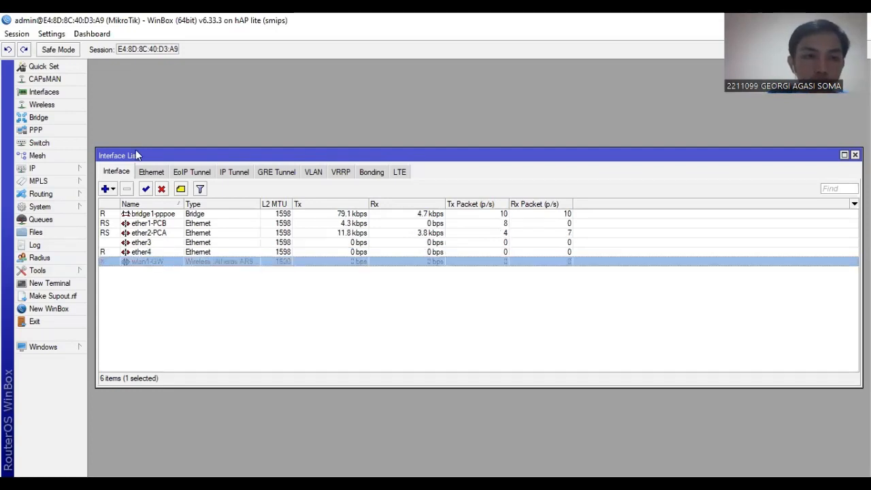
pyautogui.click(145, 190)
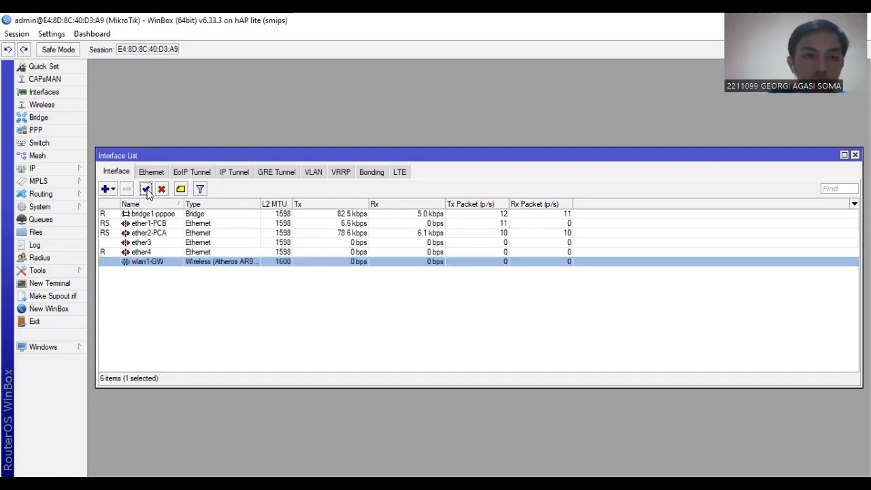
pyautogui.doubleClick(155, 265)
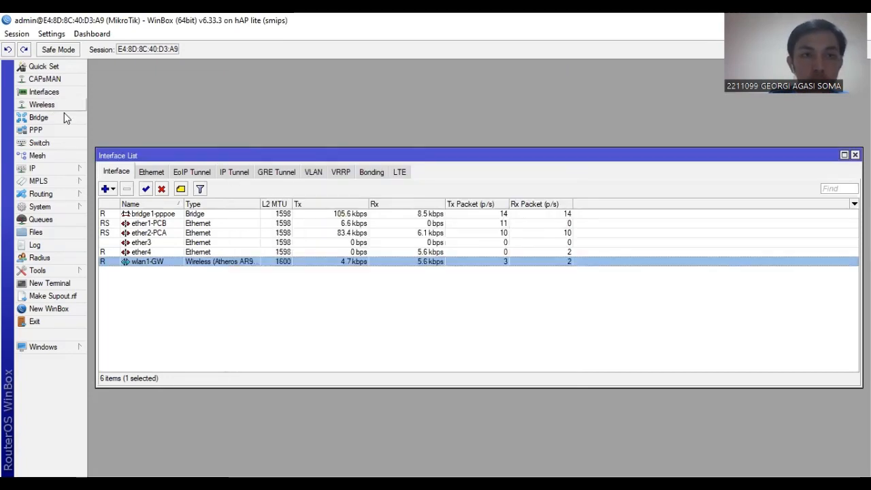
# Set the wireless security profile profile1 to dynamic keys mode, and apply and save the profile.
pyautogui.click(61, 108)
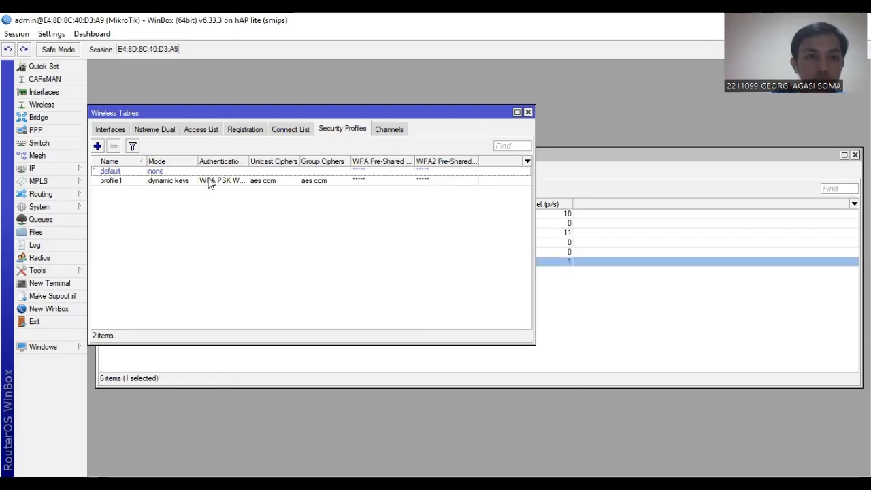
pyautogui.doubleClick(187, 182)
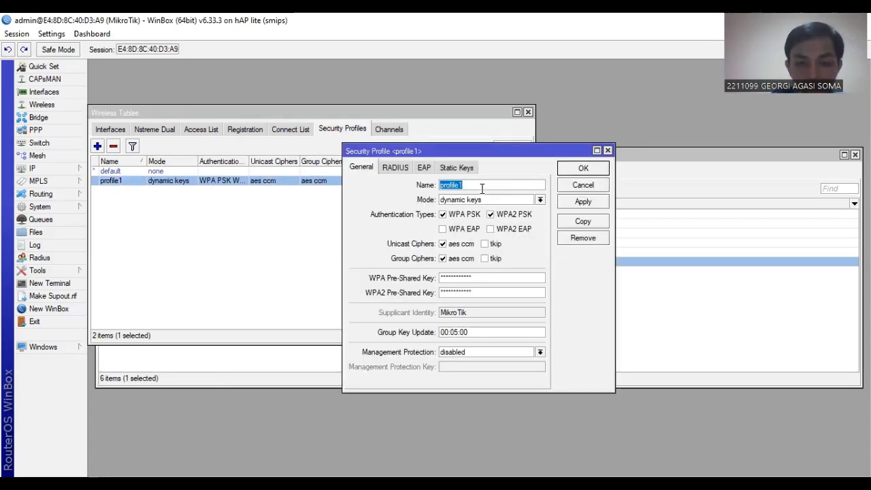
pyautogui.click(481, 189)
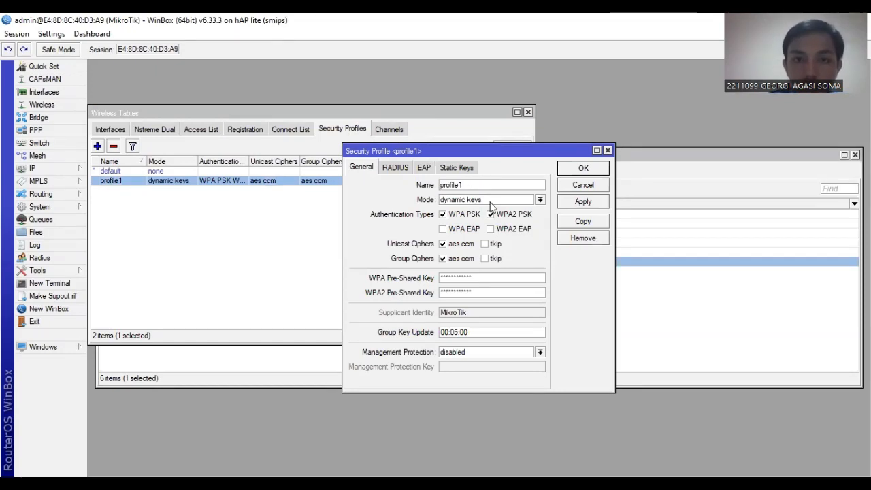
pyautogui.click(489, 200)
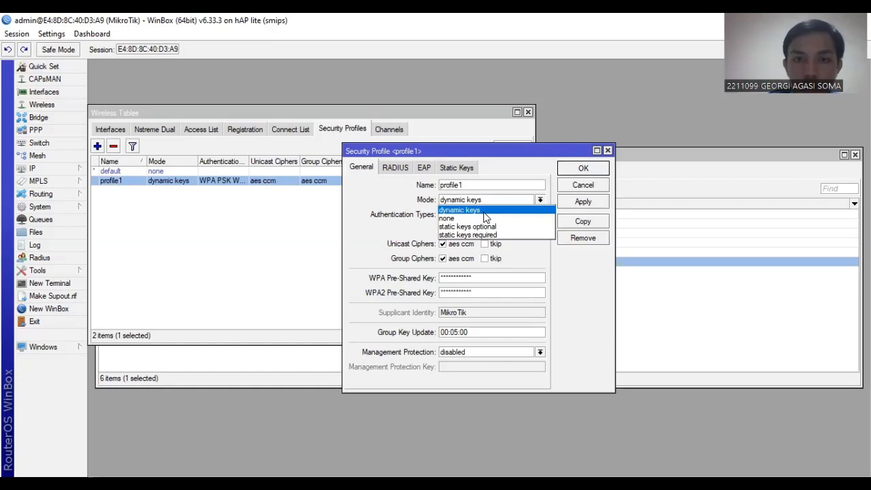
pyautogui.click(485, 210)
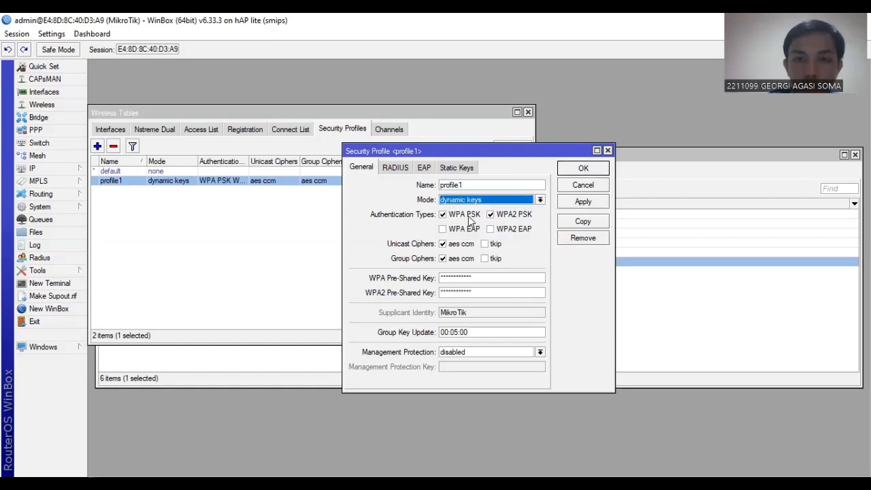
pyautogui.click(480, 279)
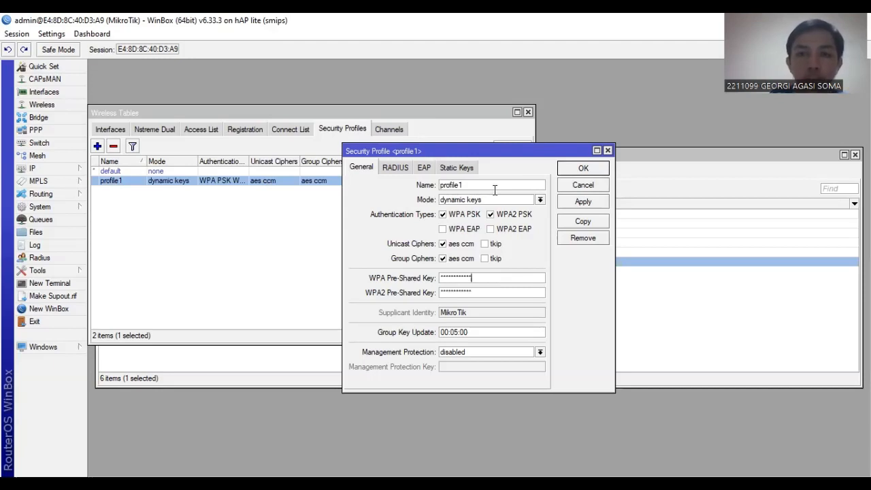
pyautogui.click(583, 202)
pyautogui.click(583, 169)
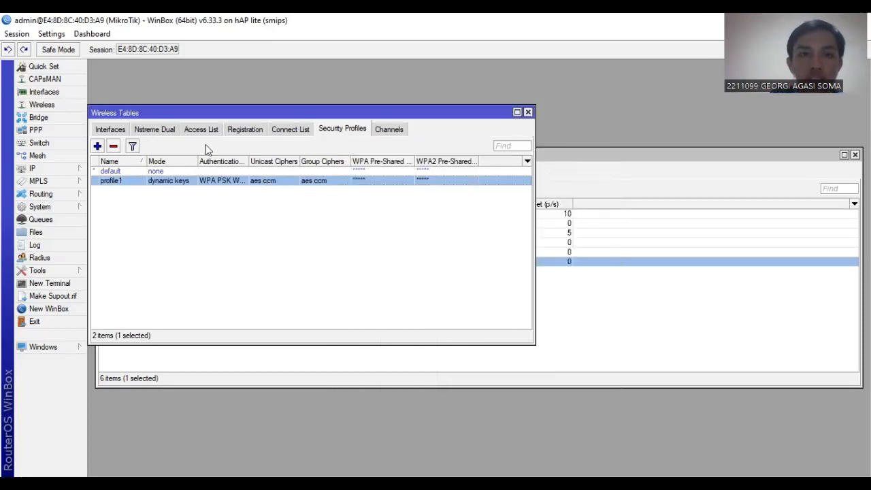
pyautogui.click(528, 112)
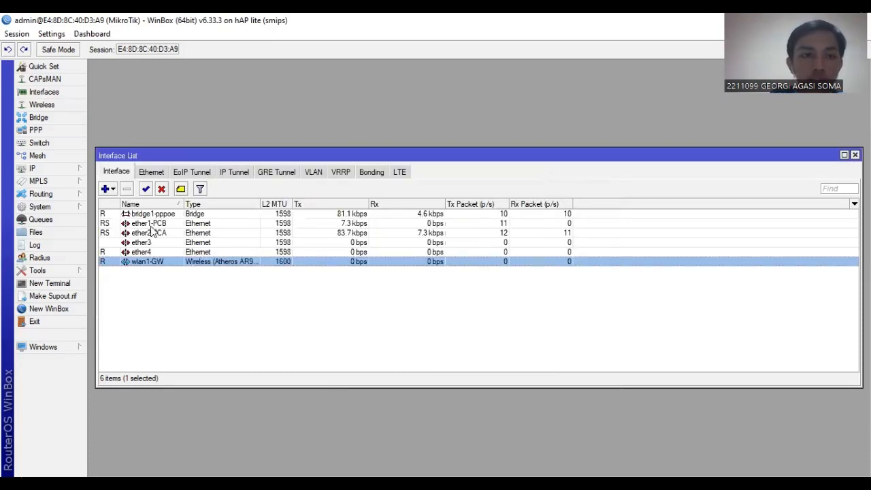
# Scan for nearby wireless networks from wlan1-GW, select the home access point in the results, and close the scanner.
pyautogui.doubleClick(162, 262)
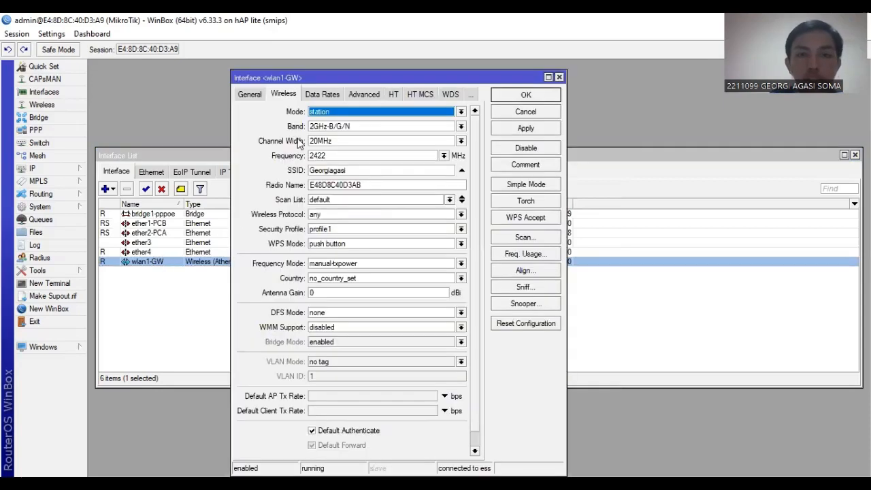
pyautogui.click(527, 238)
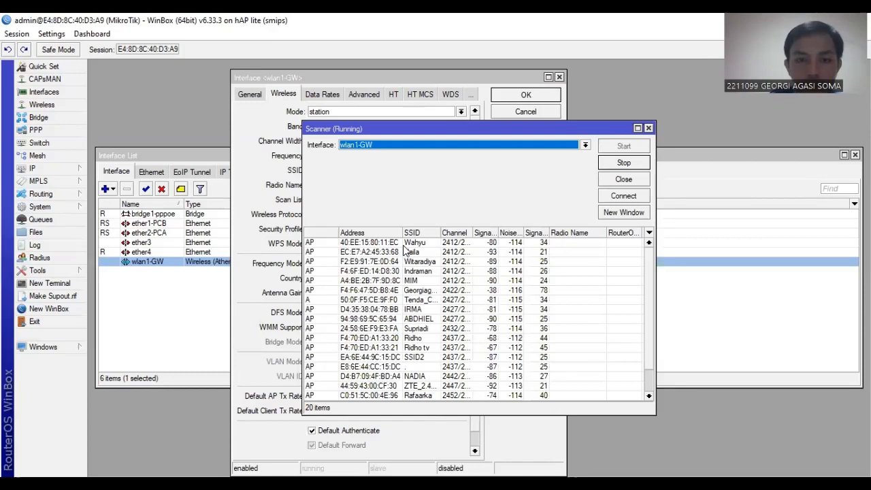
pyautogui.click(365, 290)
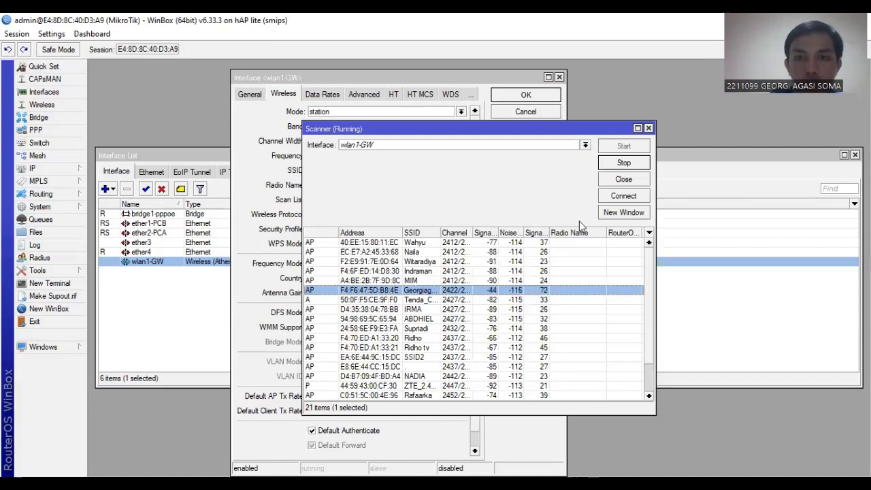
pyautogui.click(648, 128)
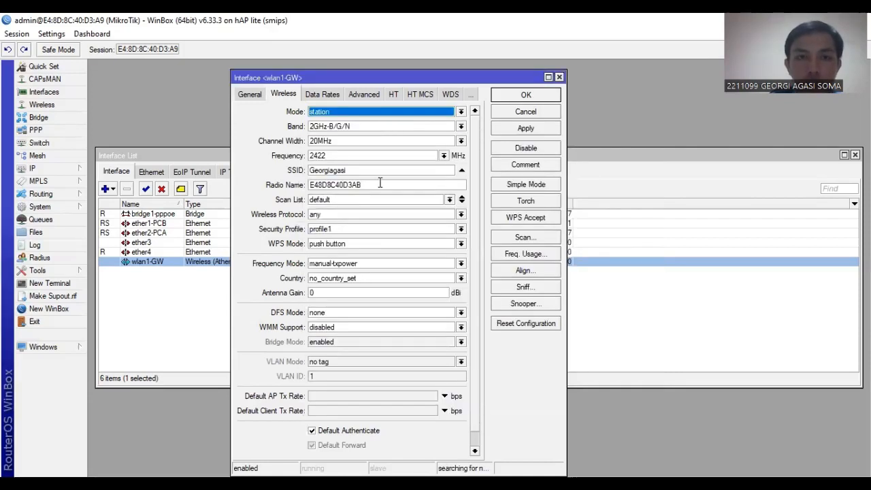
# Apply security profile profile1 to the wlan1-GW interface and recheck its wireless settings.
pyautogui.click(350, 230)
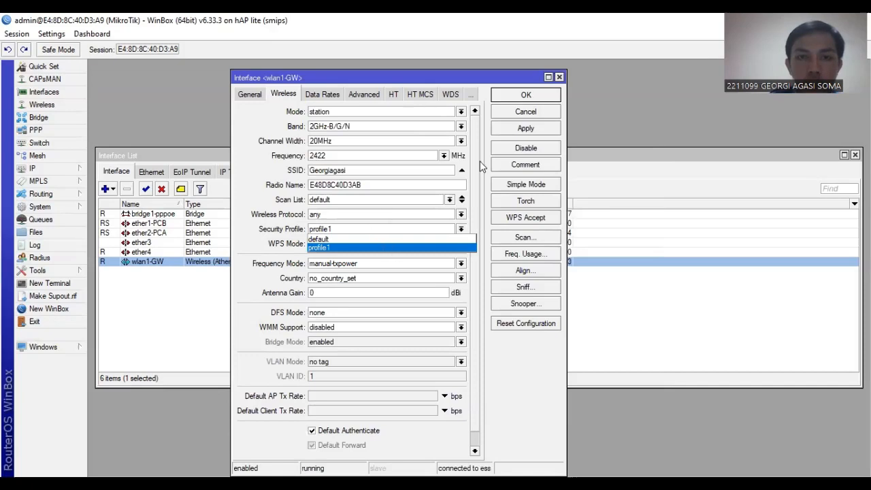
pyautogui.click(531, 131)
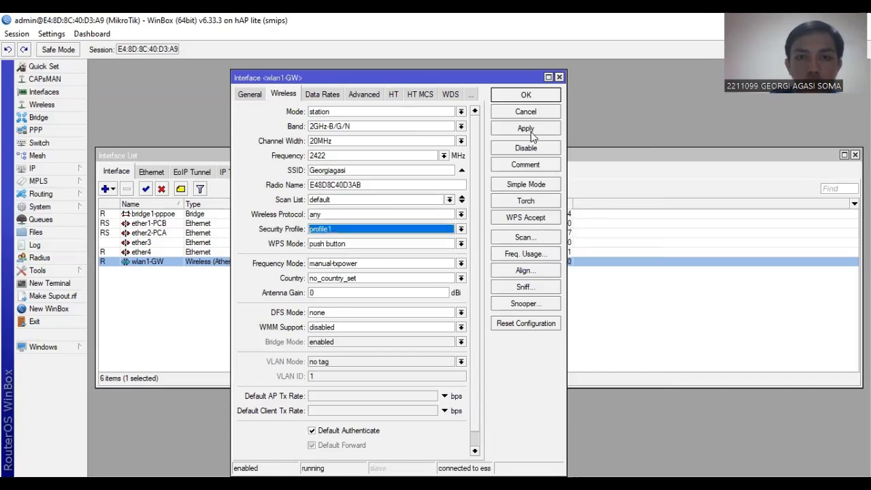
pyautogui.click(559, 78)
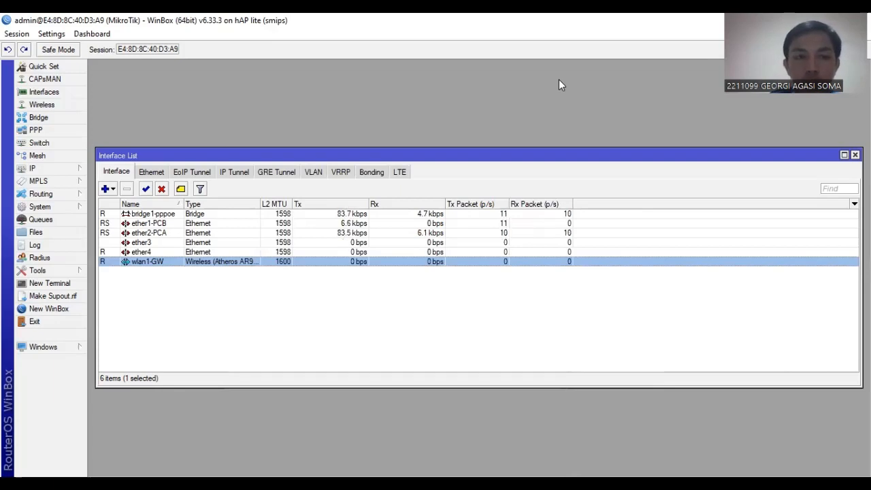
pyautogui.doubleClick(155, 262)
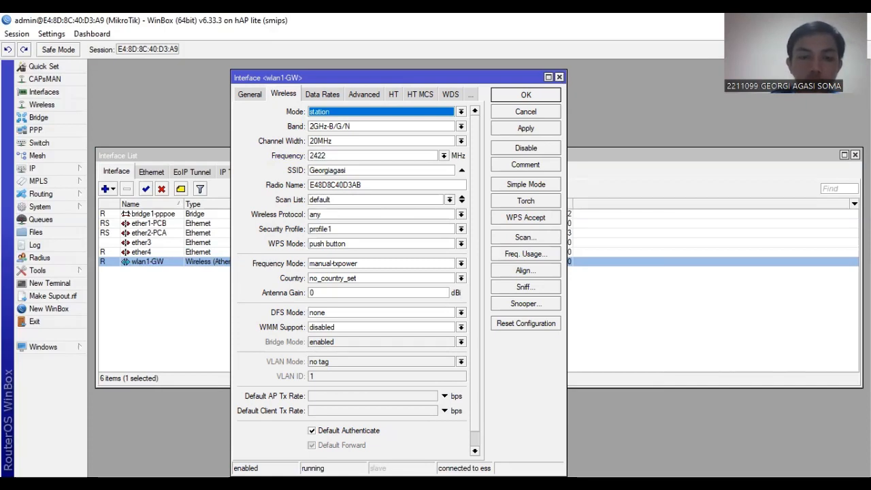
pyautogui.click(559, 77)
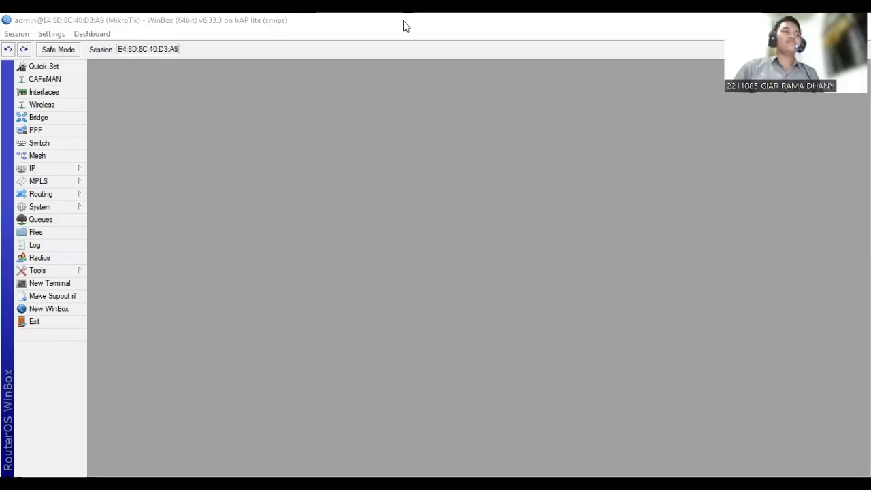
# Open the existing DHCP client, keep wlan1-GW as its interface, and save it.
pyautogui.click(61, 173)
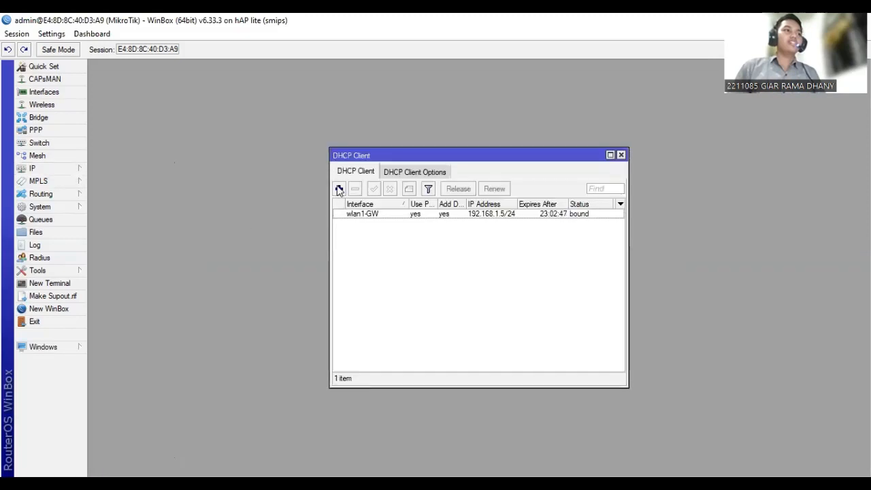
pyautogui.doubleClick(361, 215)
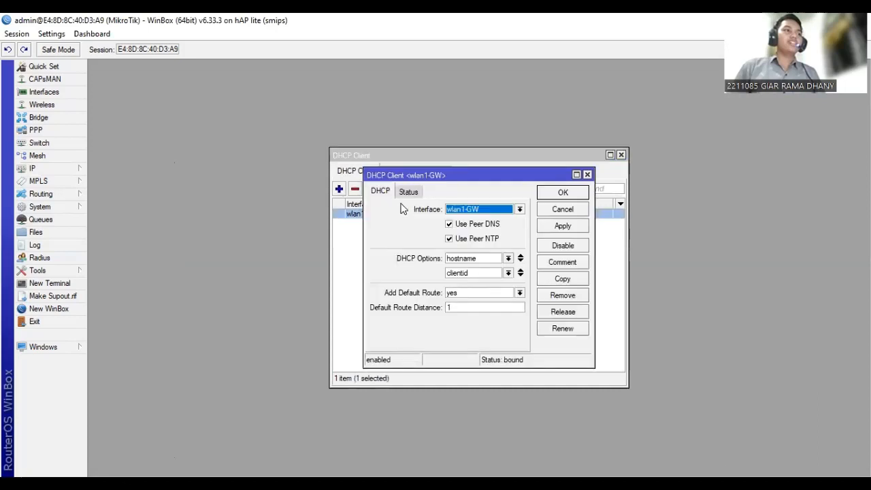
pyautogui.click(493, 215)
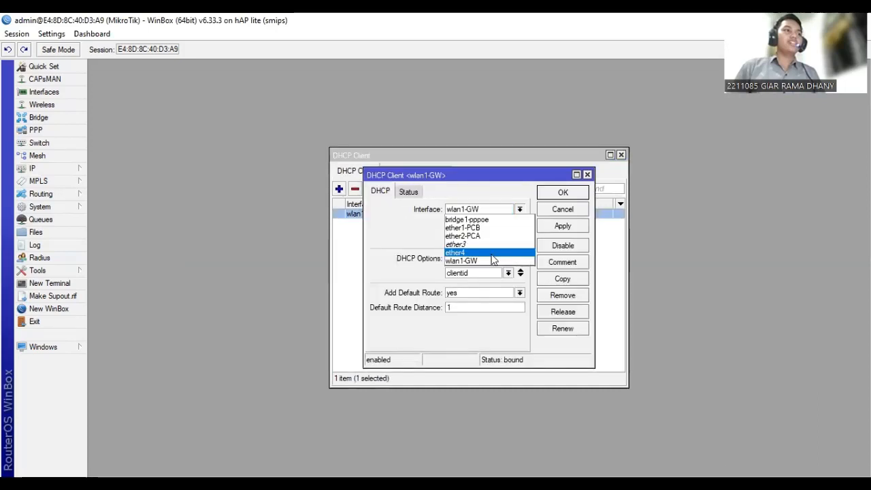
pyautogui.click(495, 204)
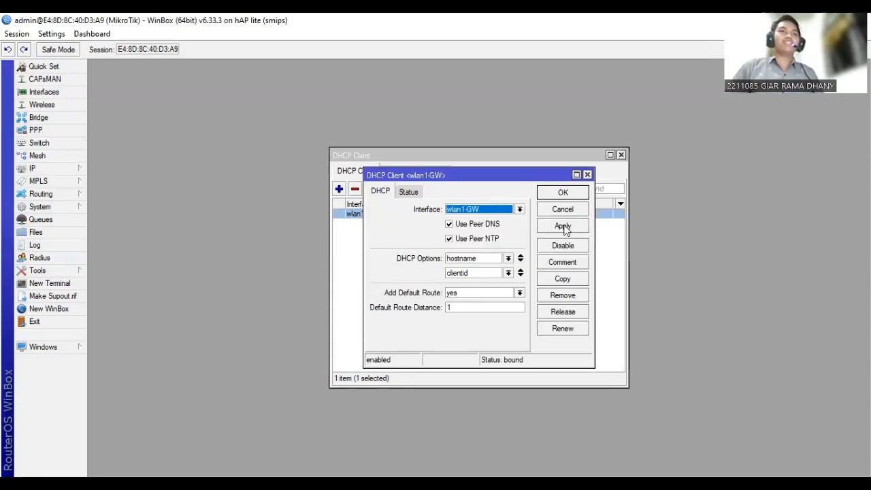
pyautogui.click(563, 193)
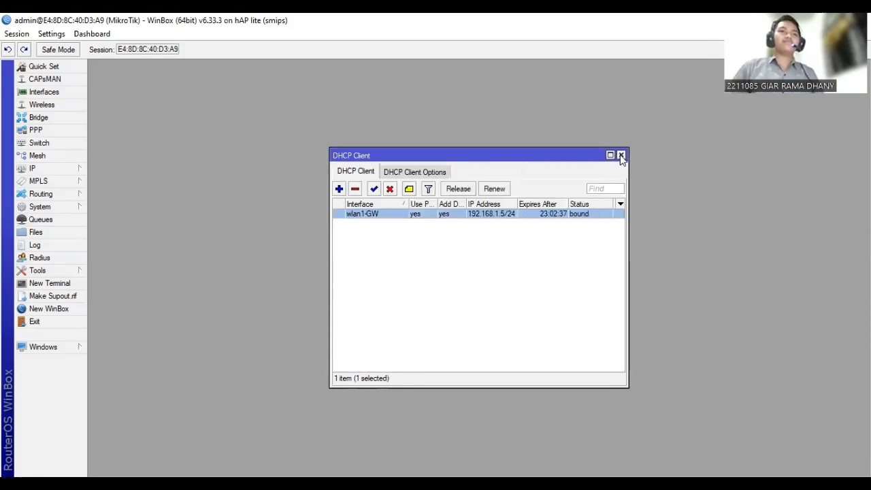
pyautogui.click(620, 156)
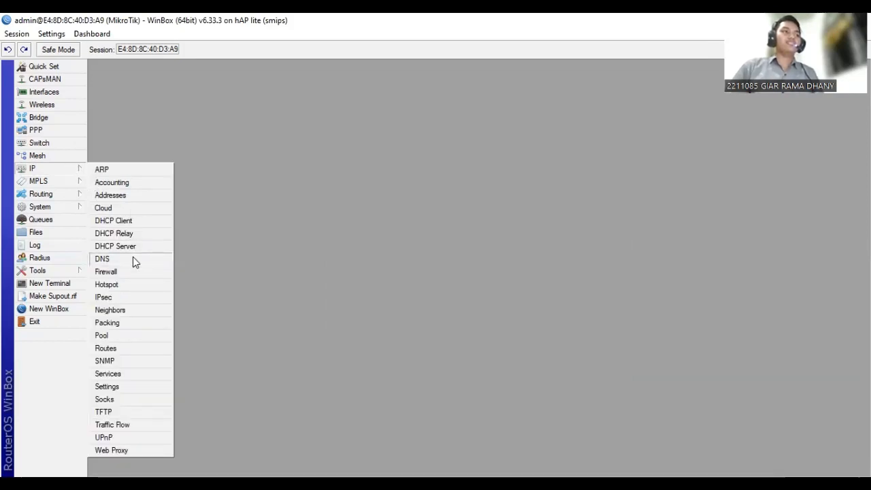
# Open the router's DNS settings and save them with 8.8.8.8 as the server.
pyautogui.click(102, 258)
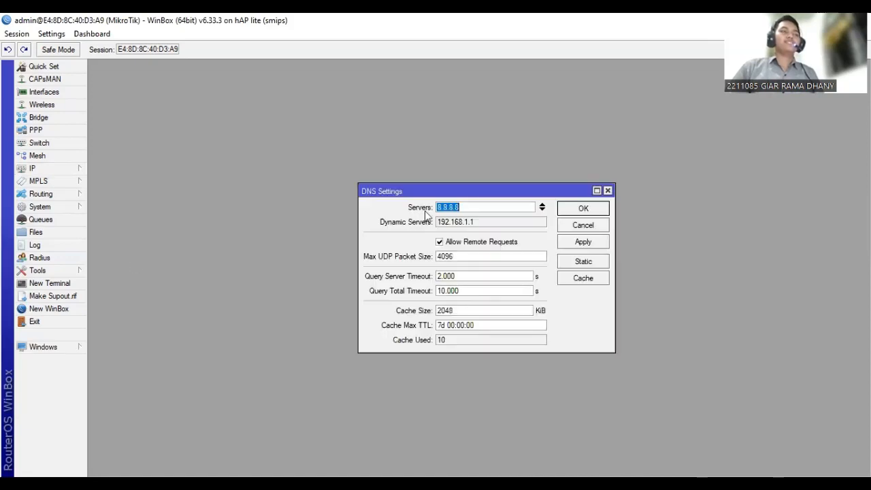
pyautogui.click(465, 208)
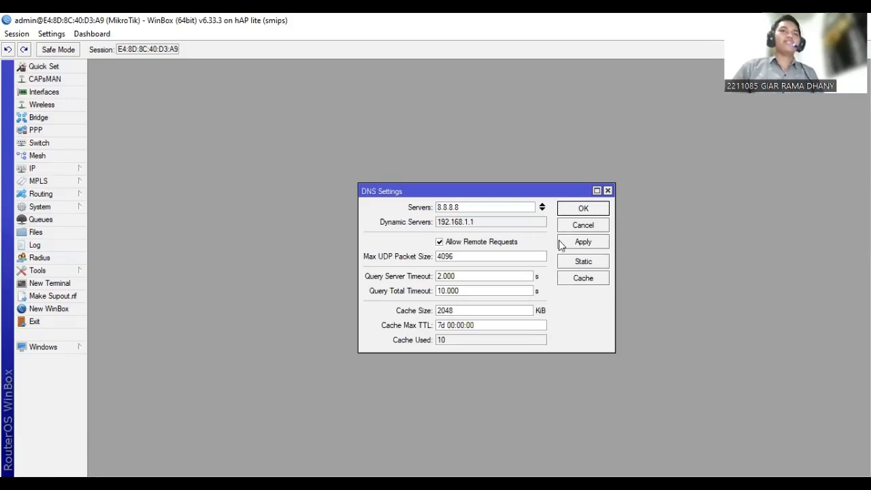
pyautogui.click(578, 208)
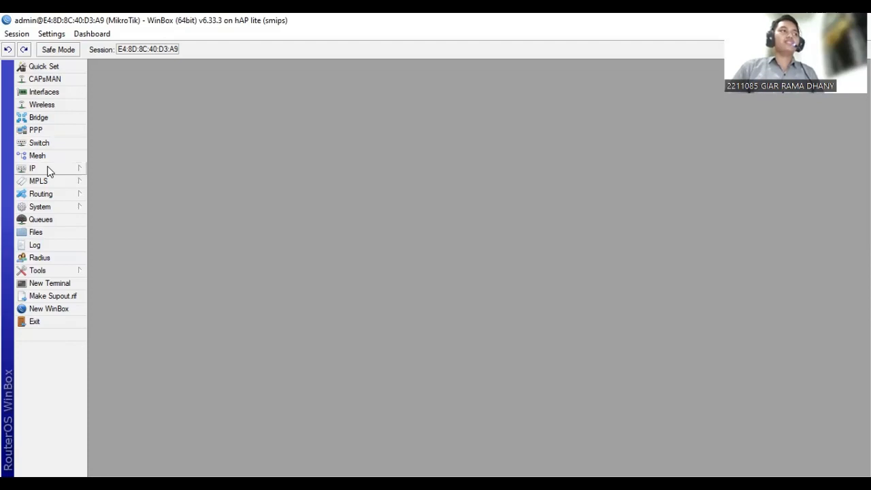
# Open the srcnat masquerade rule in the firewall's NAT list to review its settings.
pyautogui.click(48, 170)
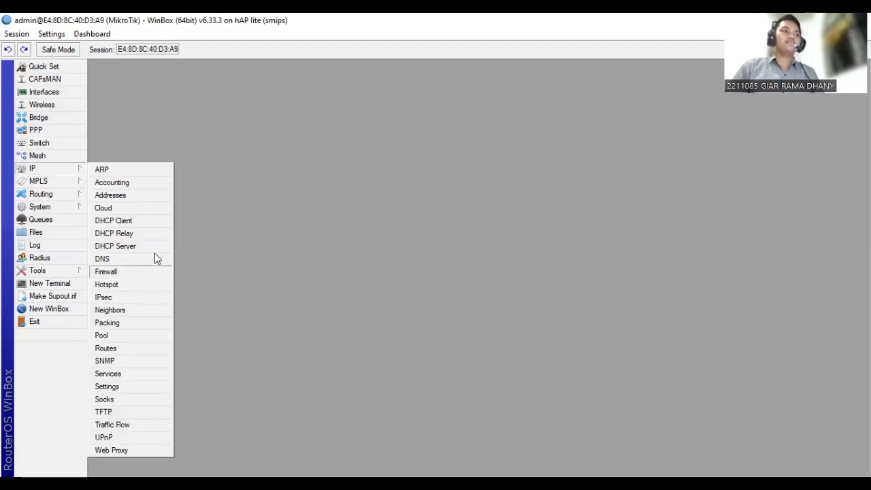
pyautogui.click(136, 272)
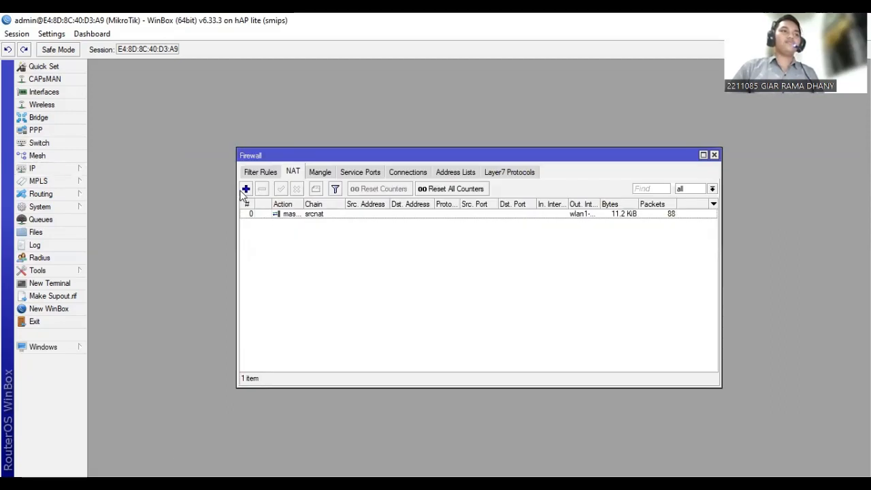
pyautogui.doubleClick(282, 214)
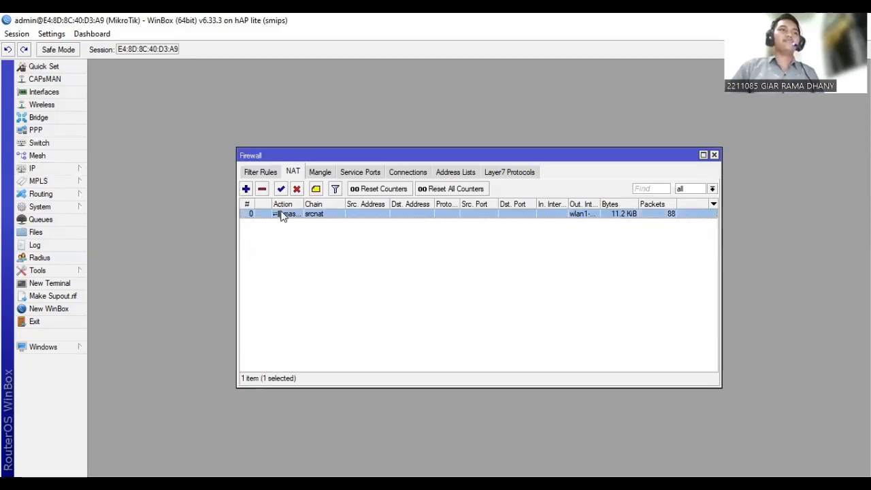
# Set the masquerade rule's chain to srcnat with wlan1-GW as the outgoing interface, and save the rule.
pyautogui.click(713, 155)
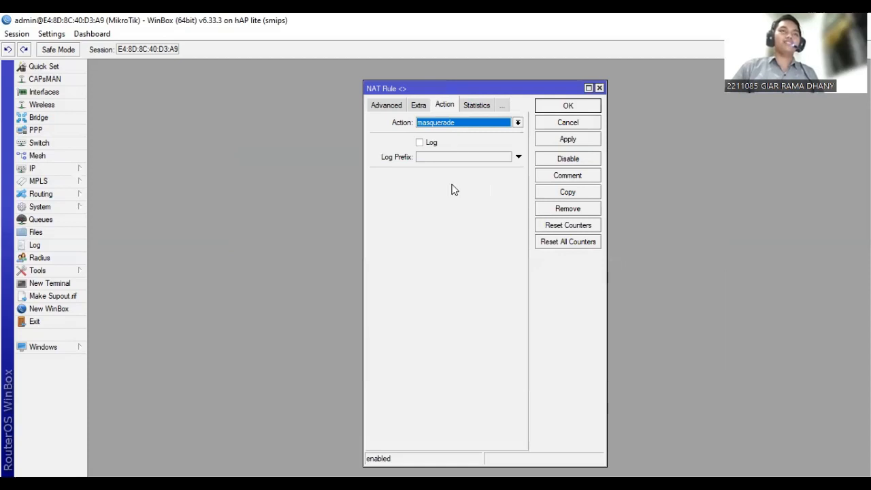
pyautogui.click(389, 108)
pyautogui.click(389, 109)
pyautogui.click(458, 123)
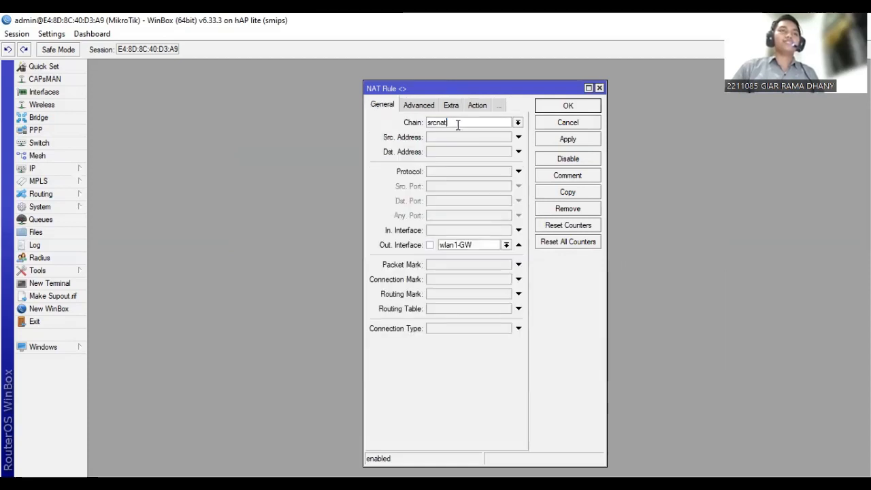
pyautogui.click(487, 245)
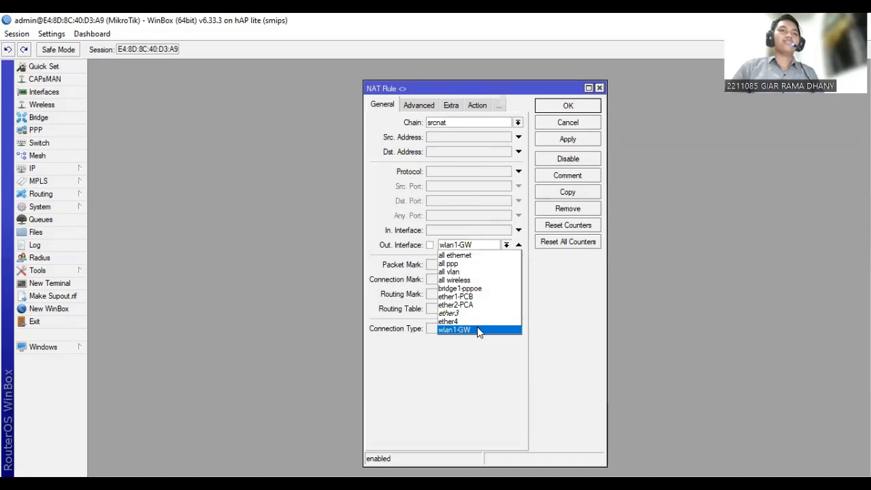
pyautogui.click(569, 140)
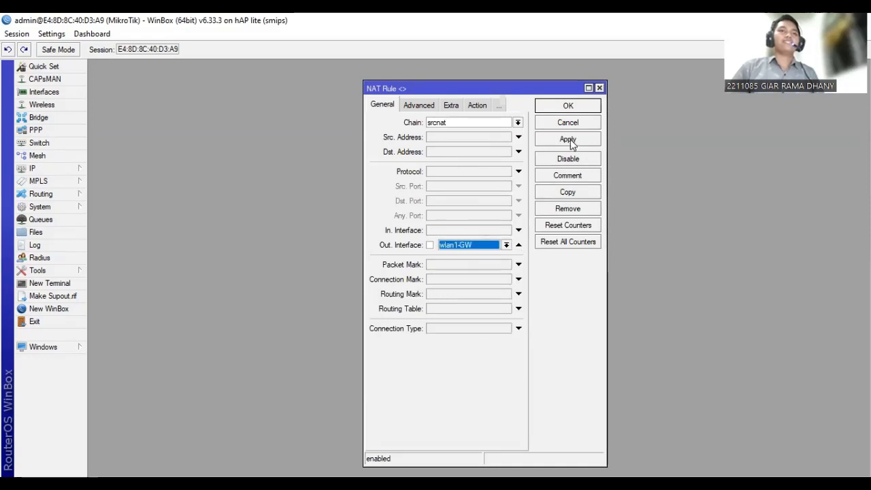
pyautogui.click(559, 107)
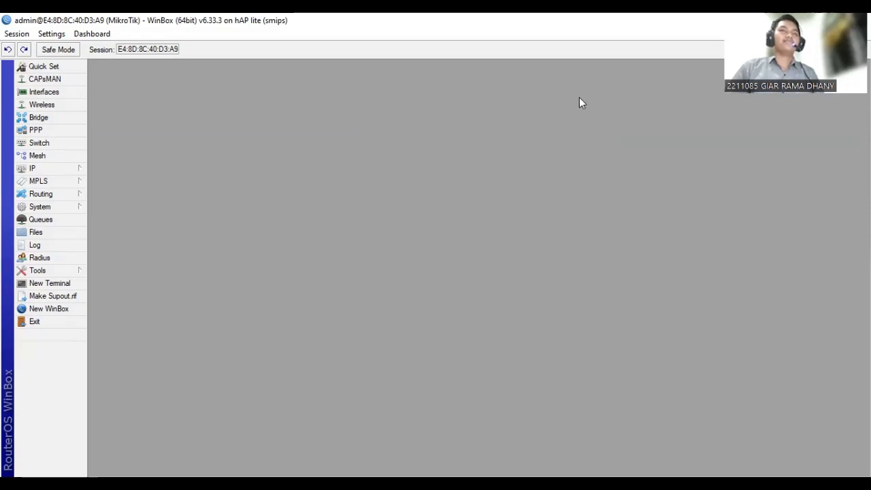
# Test the router's internet connection by pinging google.com from a new terminal, then stop the ping and close the terminal.
pyautogui.click(34, 169)
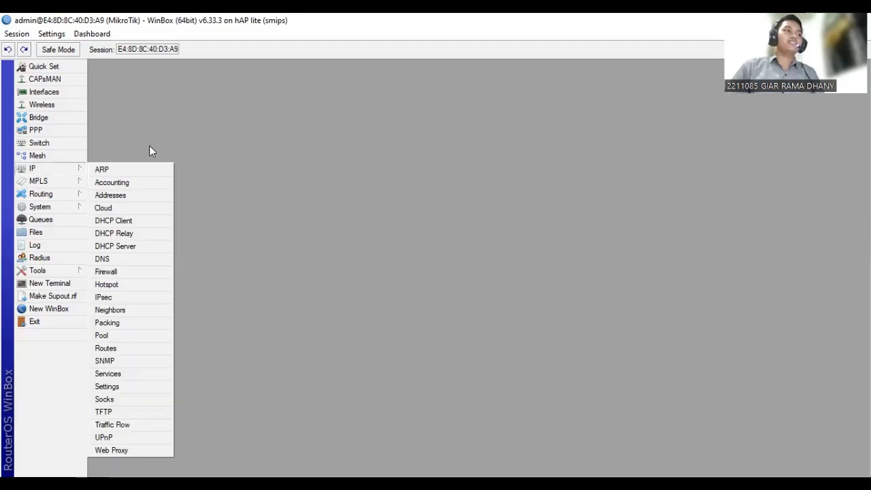
pyautogui.click(70, 285)
pyautogui.write('p')
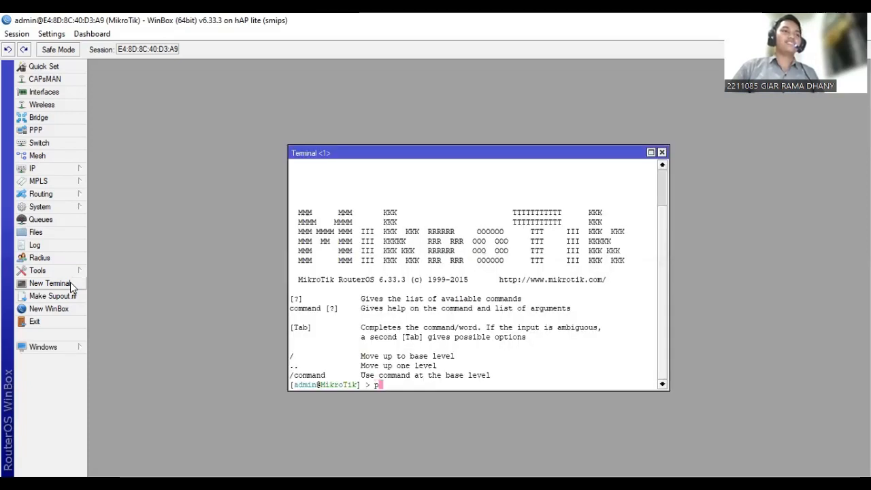
pyautogui.write('ing ')
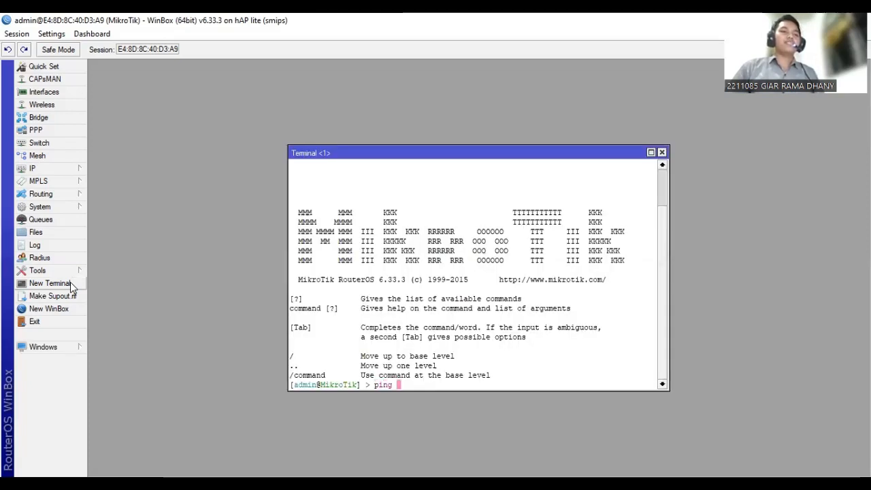
pyautogui.write('gf')
pyautogui.press('BackSpace')
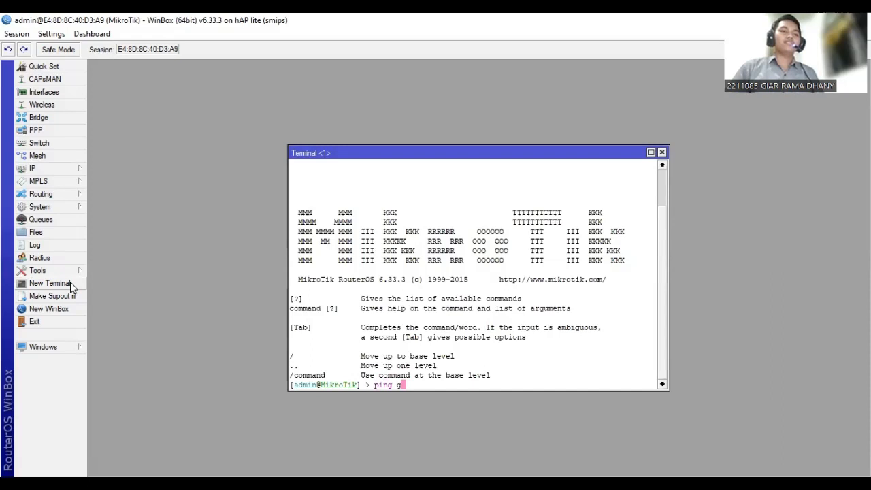
pyautogui.write('oogl')
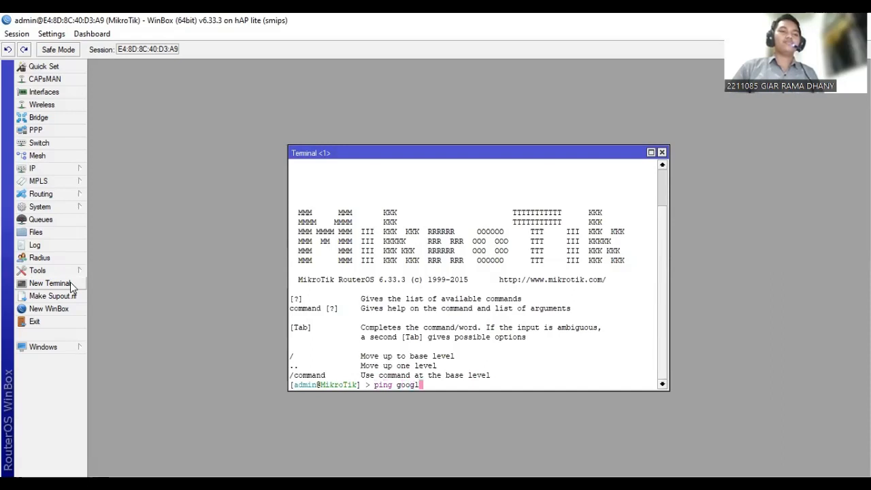
pyautogui.write('e.oc')
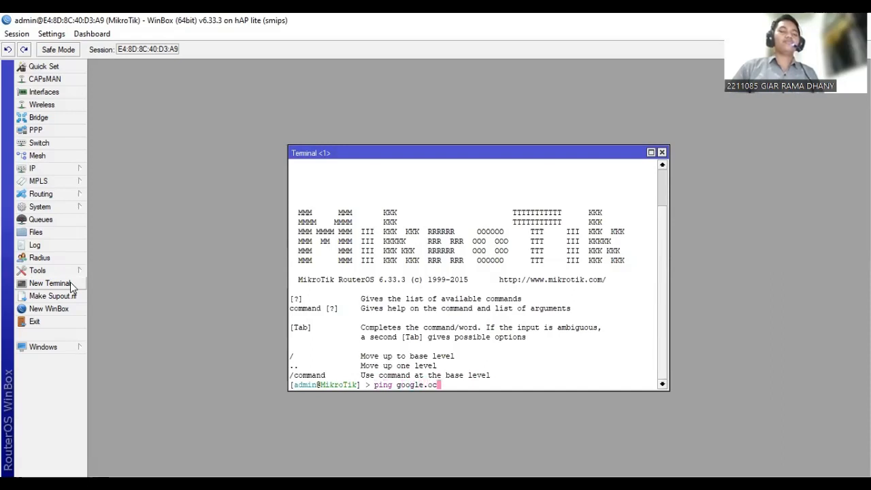
pyautogui.press('BackSpace')
pyautogui.press('BackSpace')
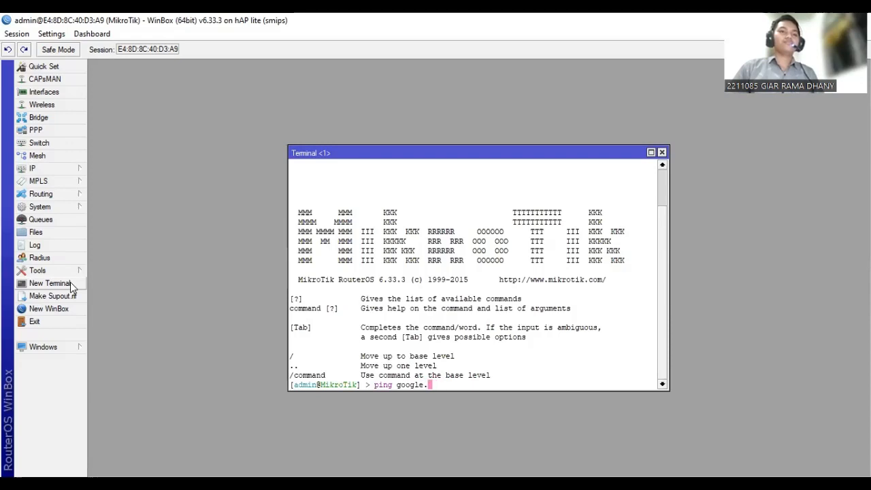
pyautogui.write('com')
pyautogui.press('Return')
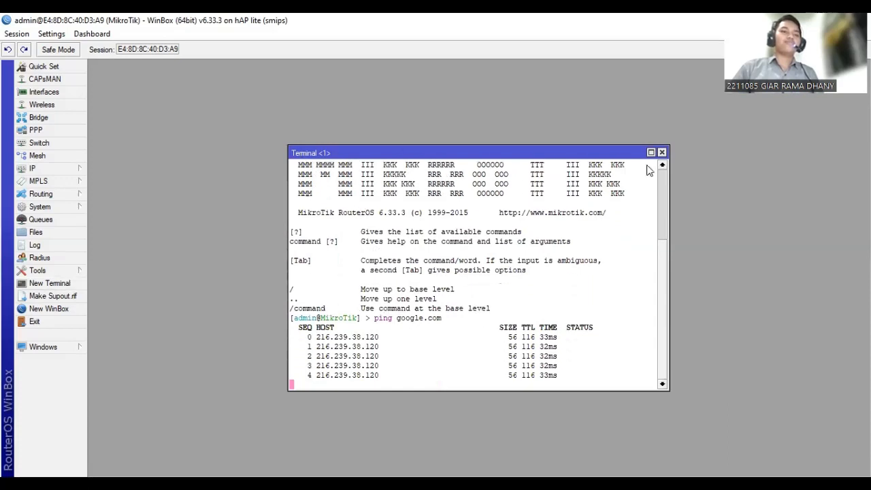
pyautogui.hotkey('ctrl', 'c')
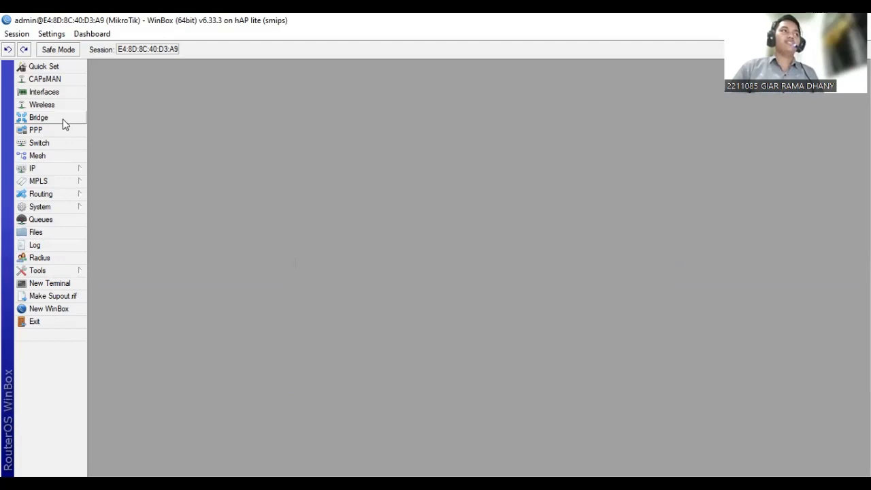
# Open the bridge1-pppoe interface, keep its name and save it, and show the list of bridge ports.
pyautogui.click(63, 120)
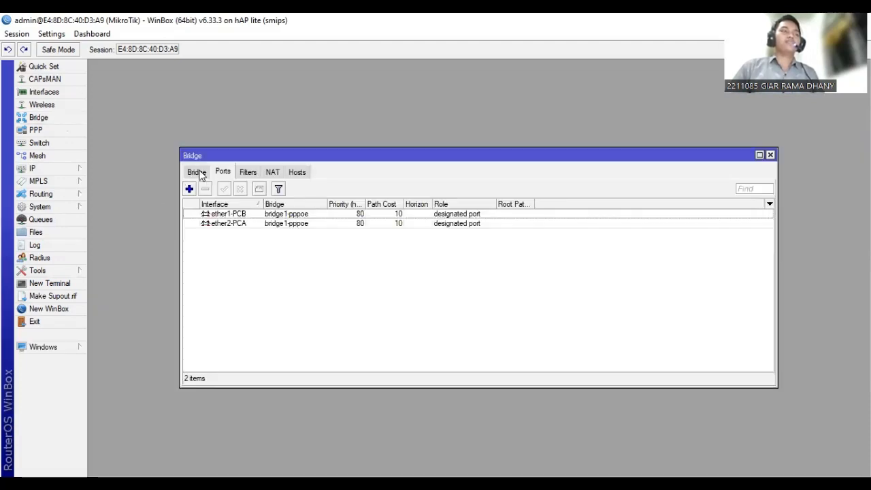
pyautogui.click(197, 172)
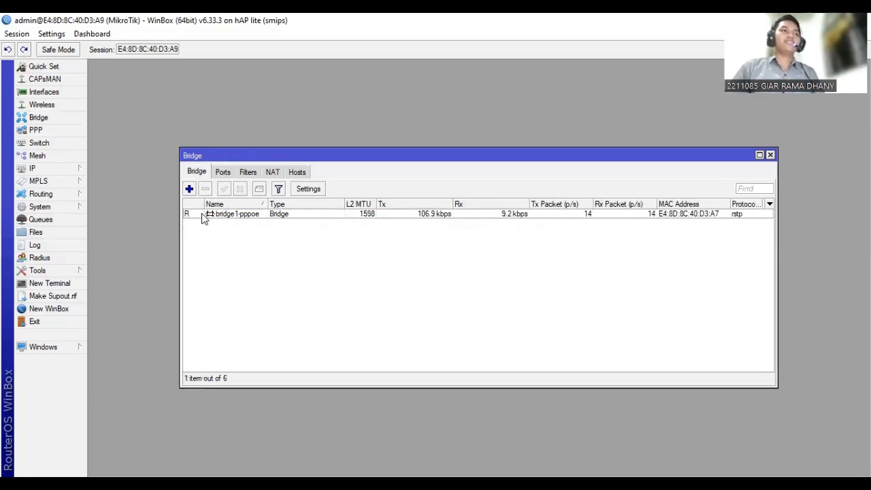
pyautogui.doubleClick(206, 215)
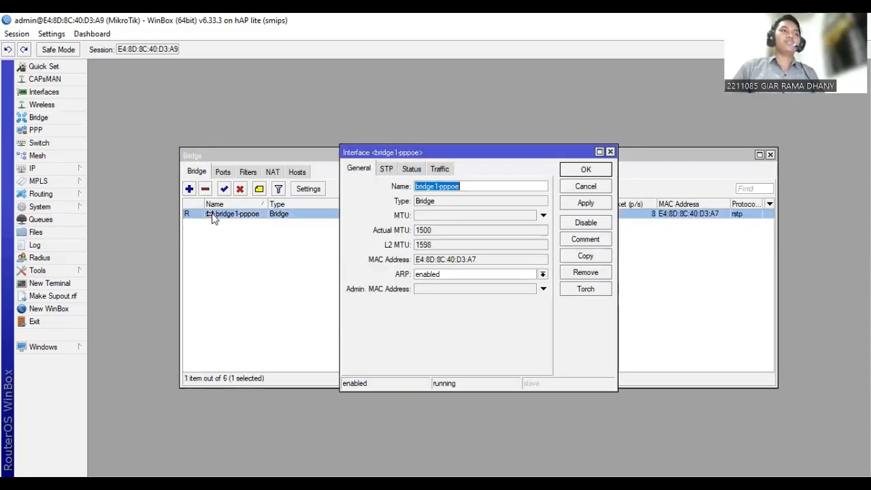
pyautogui.click(462, 185)
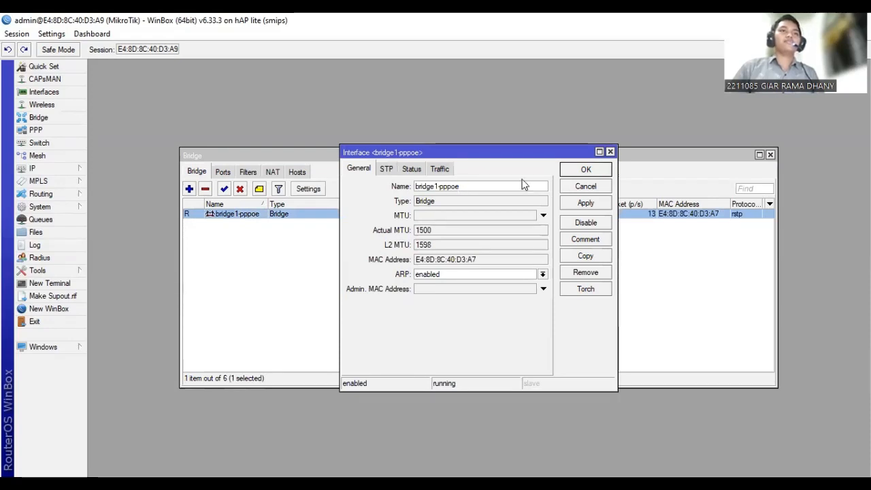
pyautogui.click(582, 171)
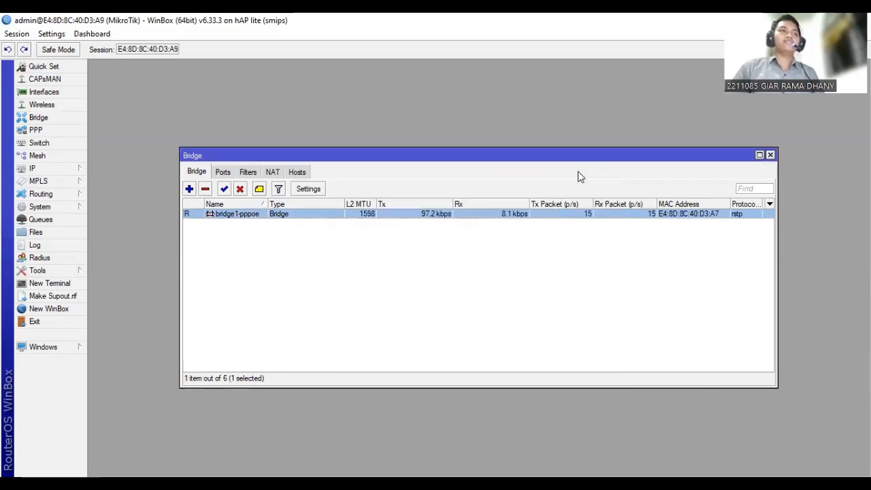
pyautogui.click(223, 173)
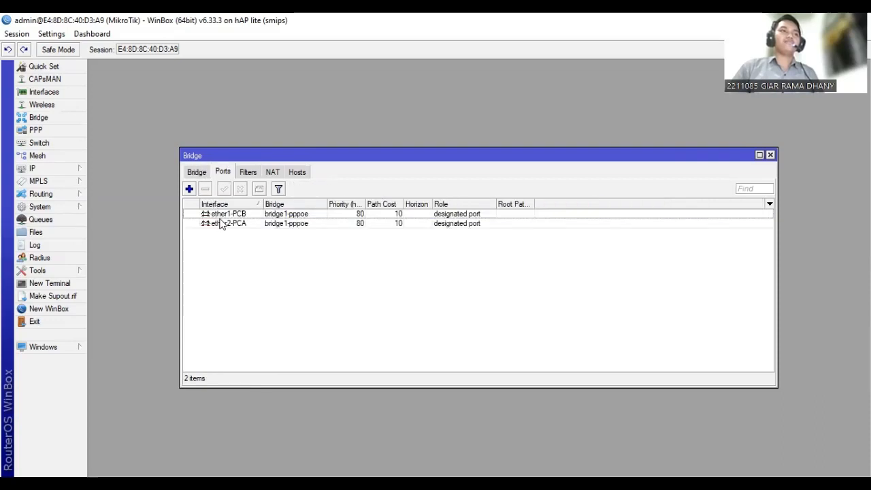
pyautogui.click(189, 191)
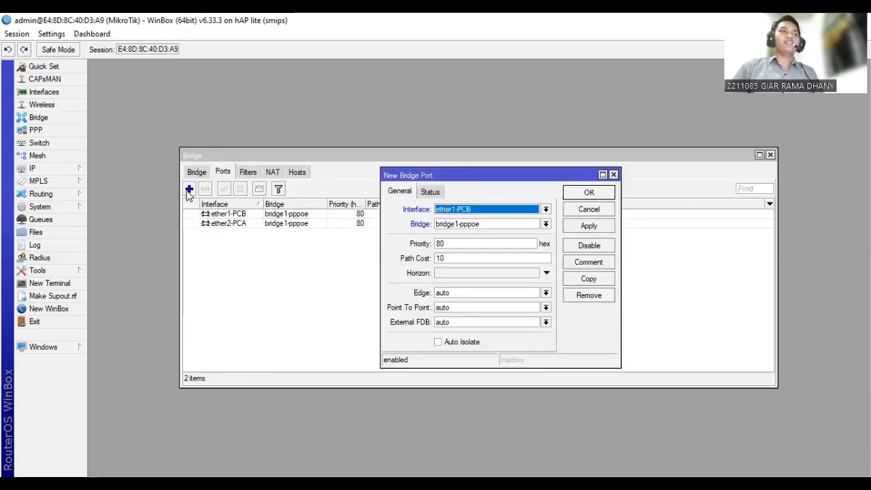
pyautogui.click(479, 210)
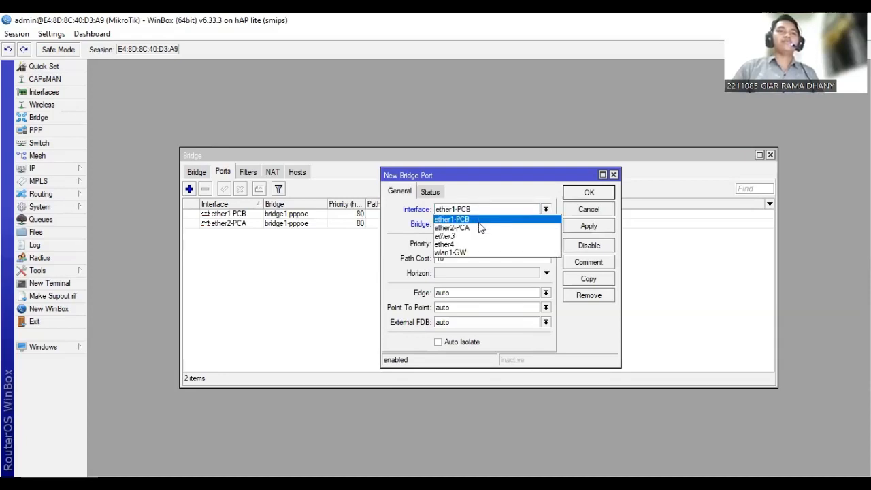
pyautogui.press('Tab')
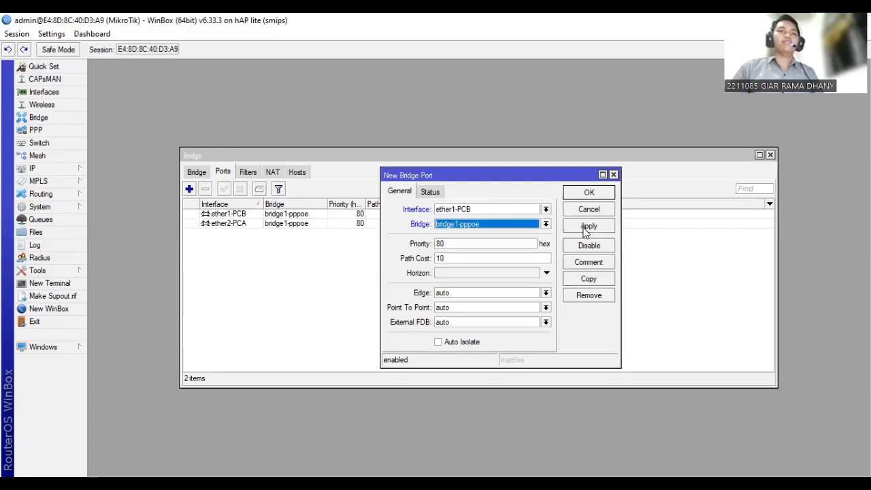
pyautogui.click(614, 174)
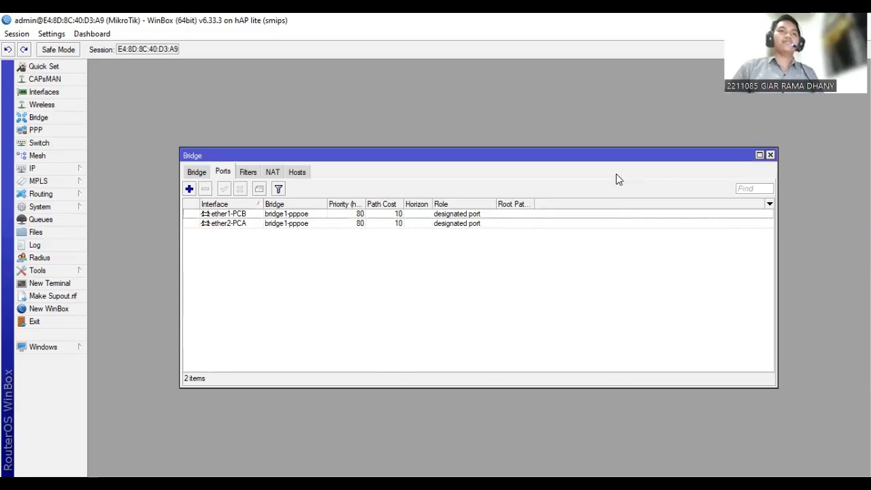
# Open the ether2-PCA bridge port, keep it assigned to bridge1-pppoe, apply the settings and close the bridge windows.
pyautogui.doubleClick(255, 223)
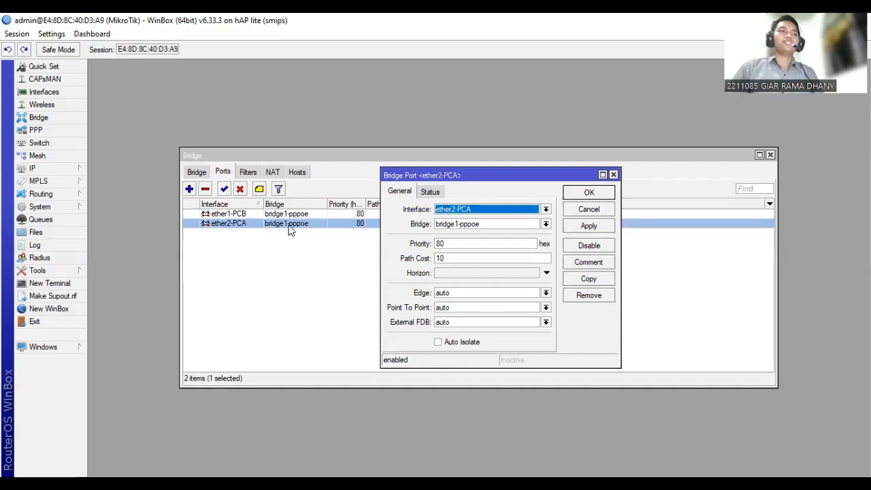
pyautogui.click(476, 207)
pyautogui.click(484, 227)
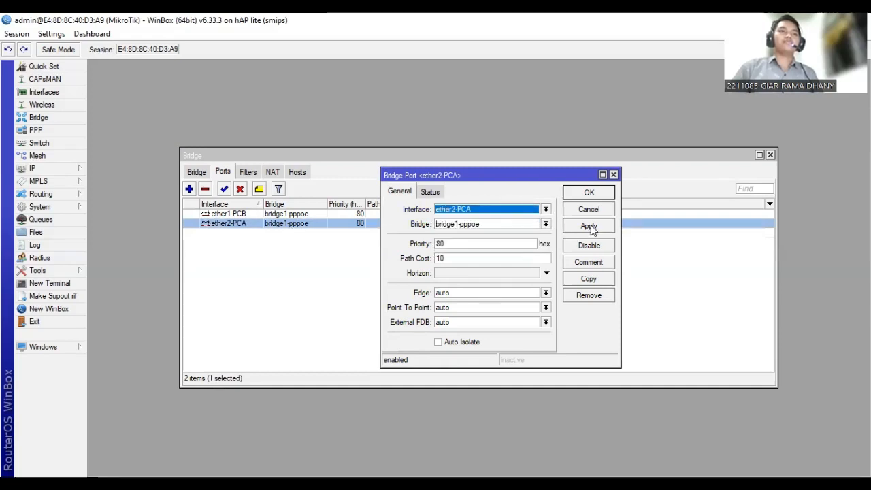
pyautogui.click(588, 225)
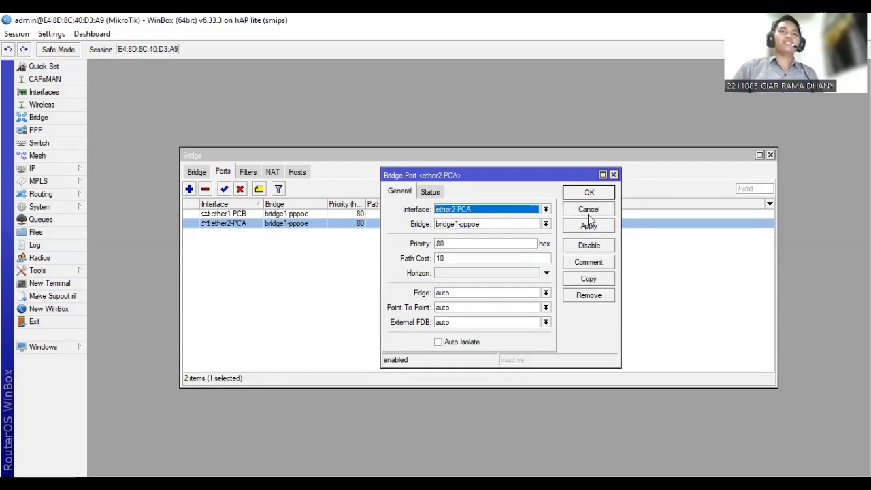
pyautogui.click(613, 175)
pyautogui.click(771, 156)
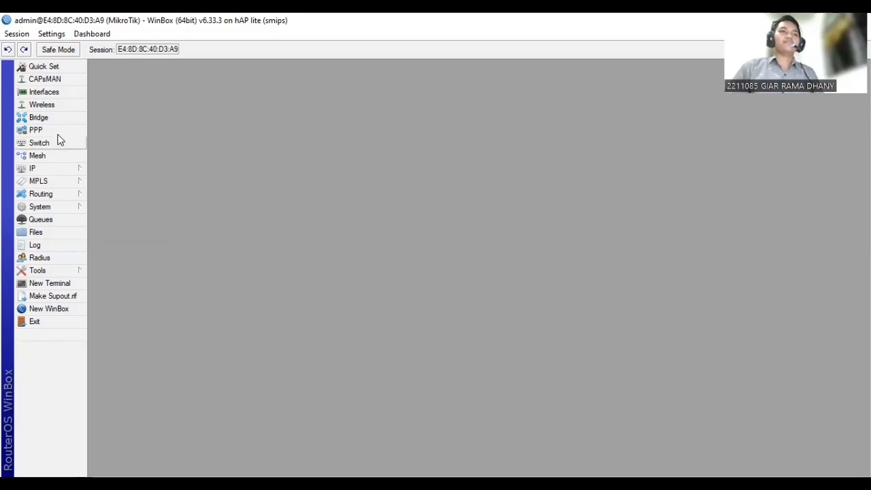
# Open the pca PPP secret, keeping its name and password, and select pppoe as its service.
pyautogui.click(58, 135)
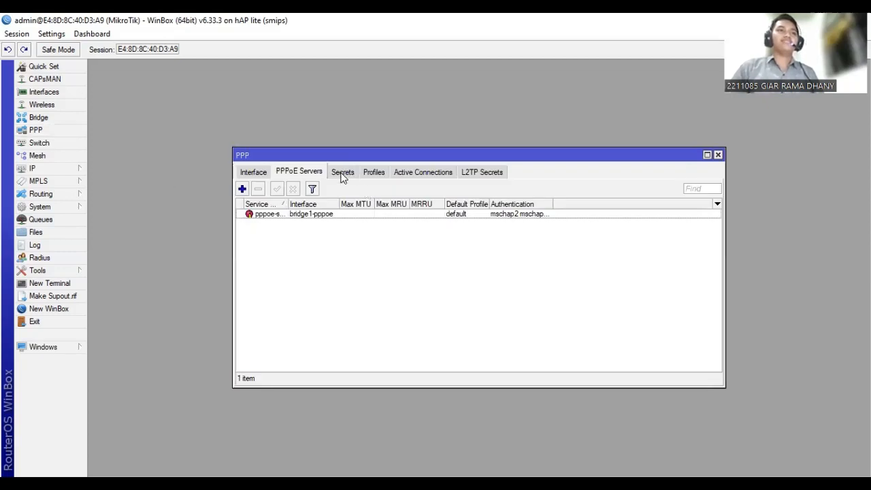
pyautogui.click(342, 174)
pyautogui.click(270, 216)
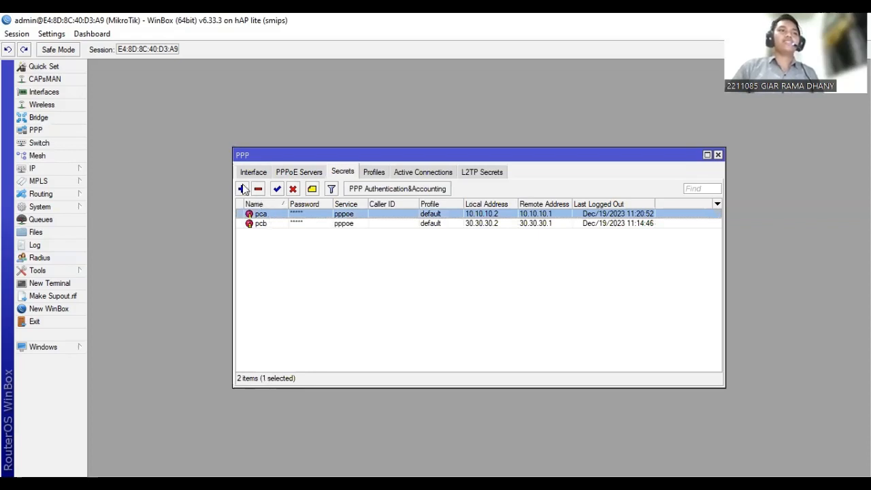
pyautogui.doubleClick(263, 215)
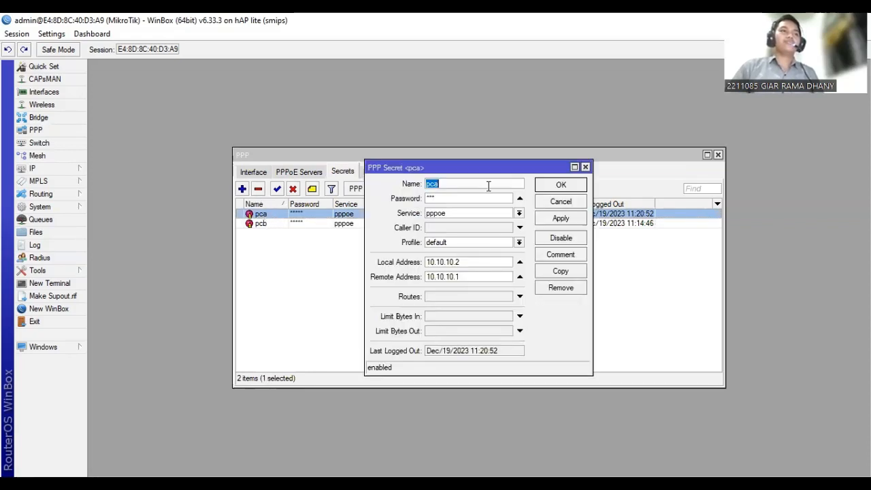
pyautogui.click(434, 184)
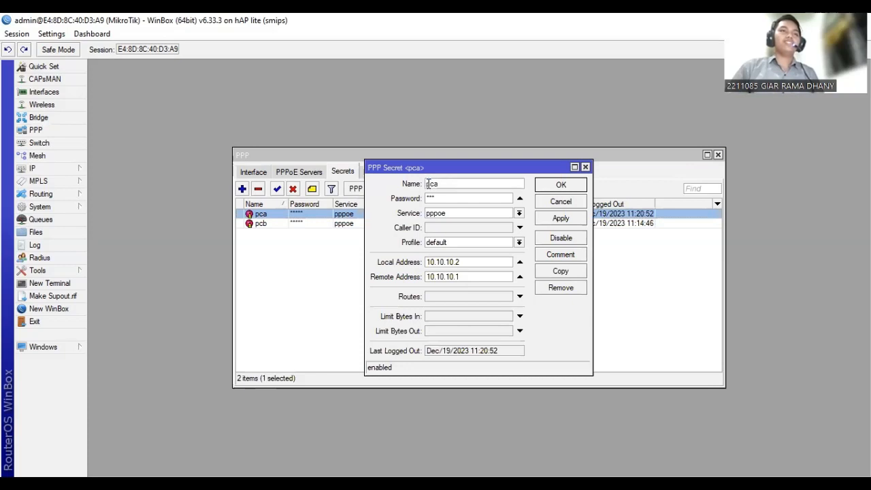
pyautogui.moveTo(427, 184)
pyautogui.mouseDown()
pyautogui.moveTo(456, 189)
pyautogui.moveTo(425, 199)
pyautogui.mouseUp()
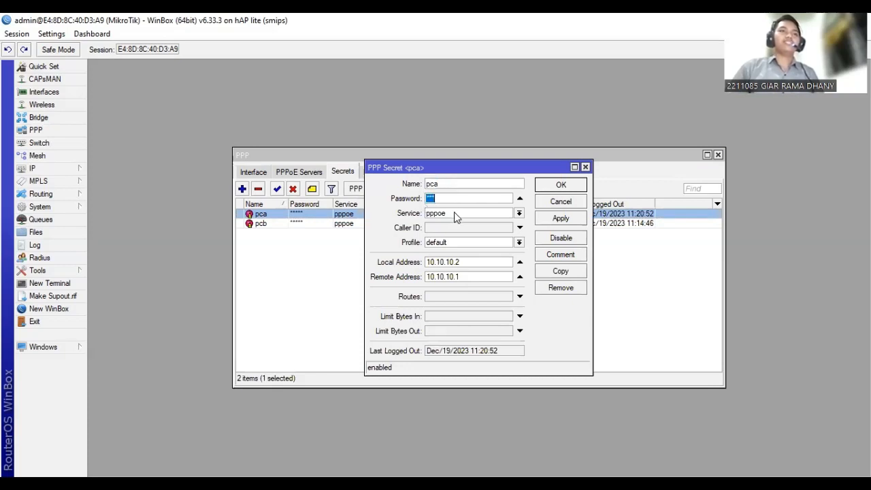
pyautogui.click(454, 213)
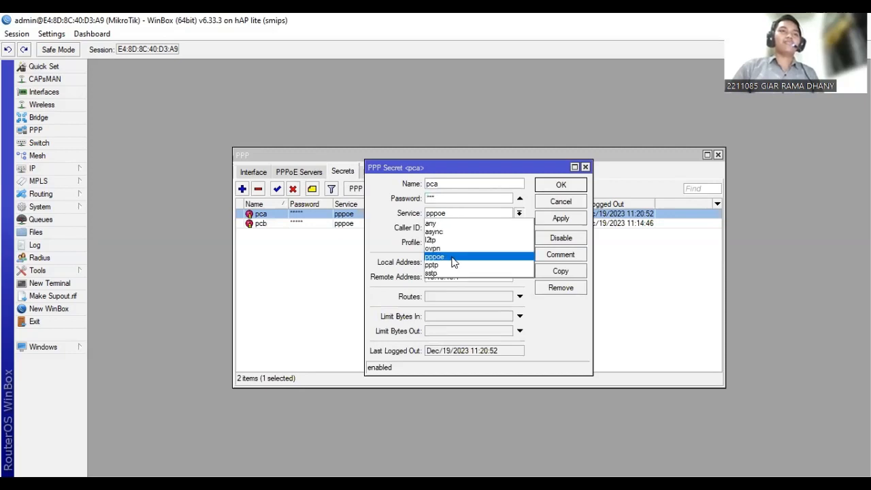
pyautogui.click(453, 262)
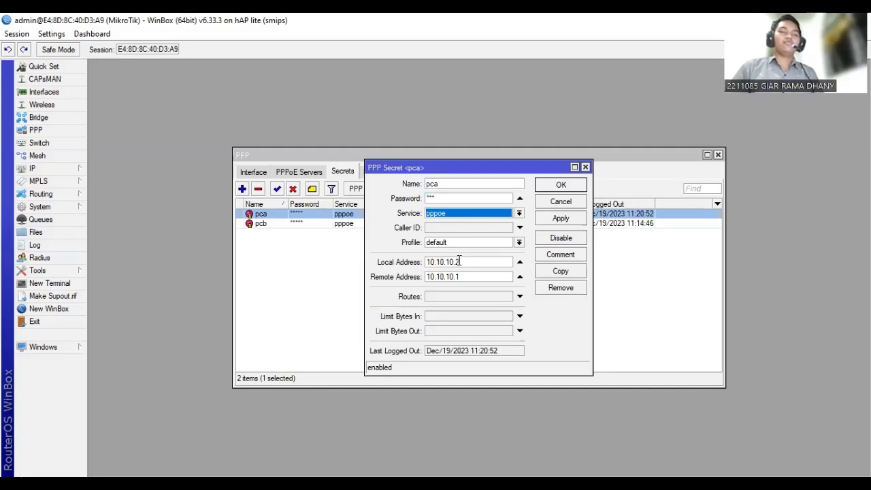
# Keep the pca secret's local address 10.10.10.2 and remote address 10.10.10.1, then apply and save it.
pyautogui.moveTo(459, 262); pyautogui.dragTo(427, 271)
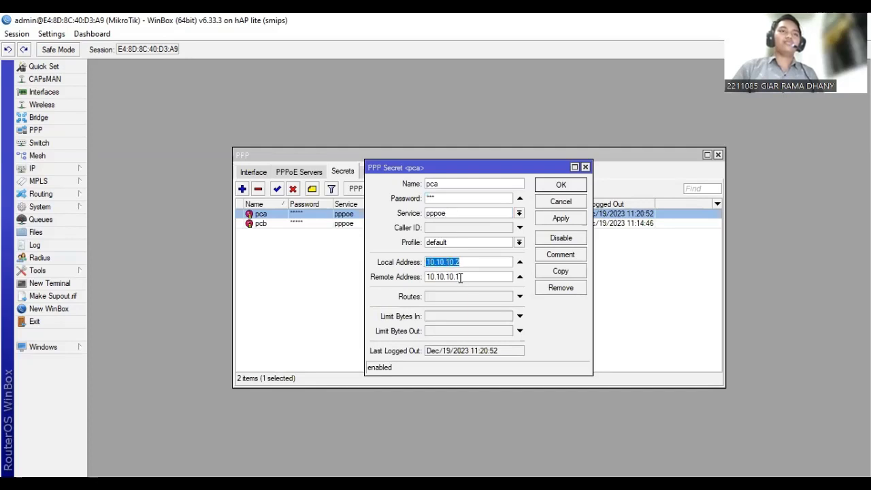
pyautogui.moveTo(460, 278); pyautogui.dragTo(425, 279)
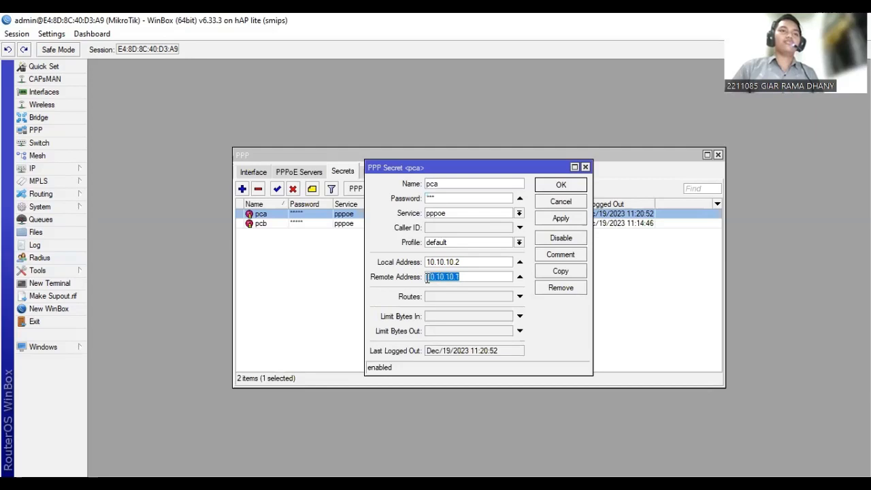
pyautogui.click(559, 219)
pyautogui.click(552, 186)
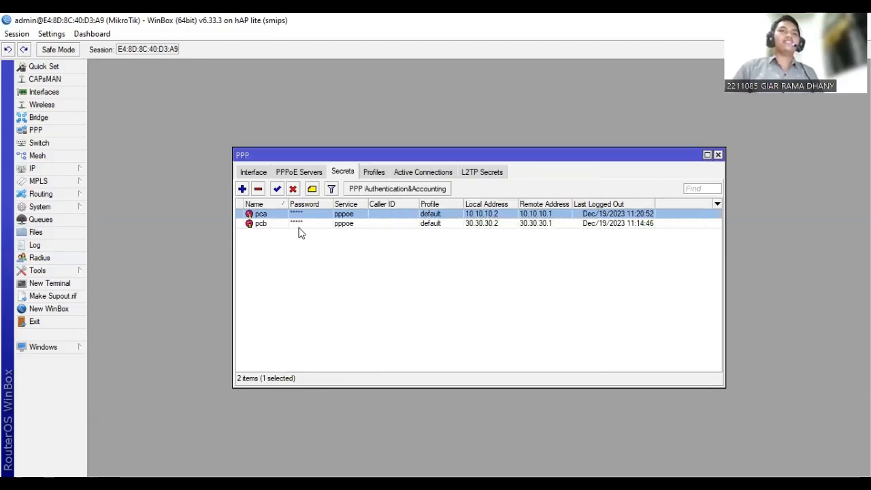
# Open the pcb secret, select service pppoe, keep local address 30.30.30.2 and remote address 30.30.30.1, and save it.
pyautogui.doubleClick(276, 226)
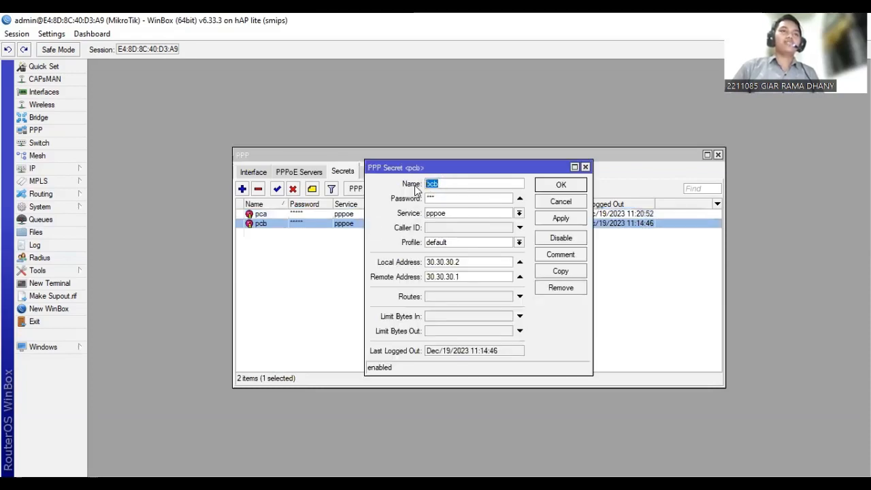
pyautogui.doubleClick(442, 197)
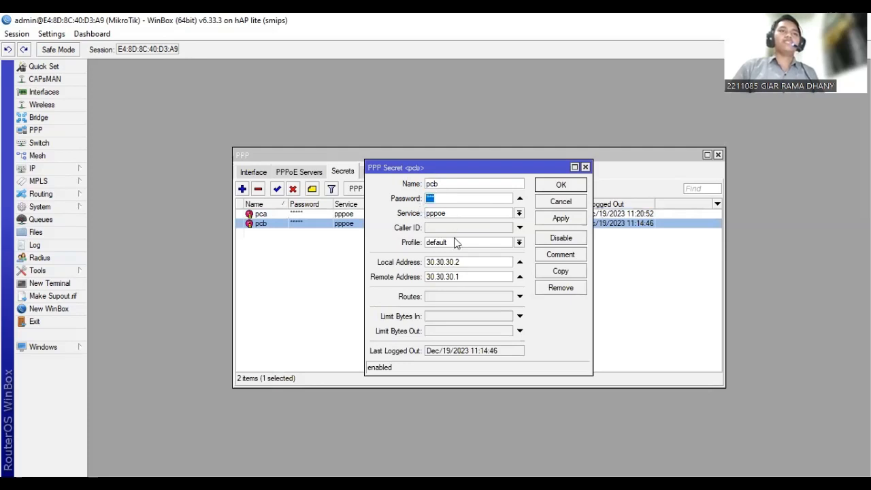
pyautogui.click(456, 212)
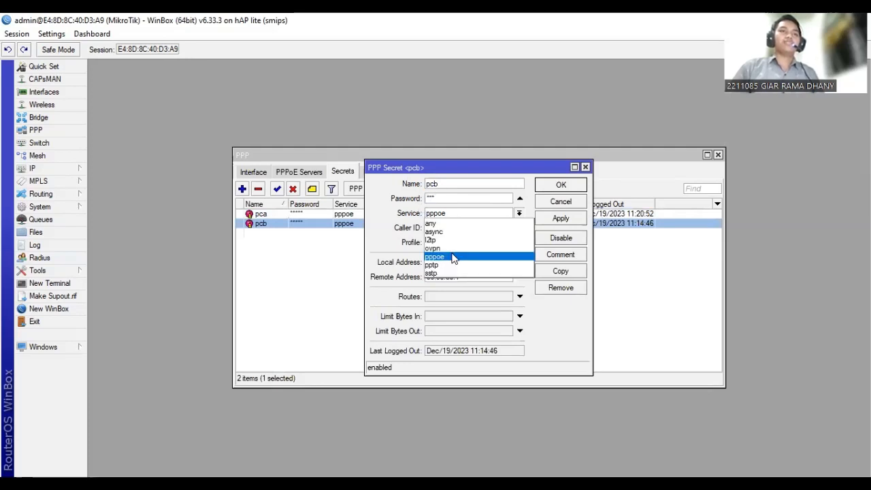
pyautogui.click(453, 257)
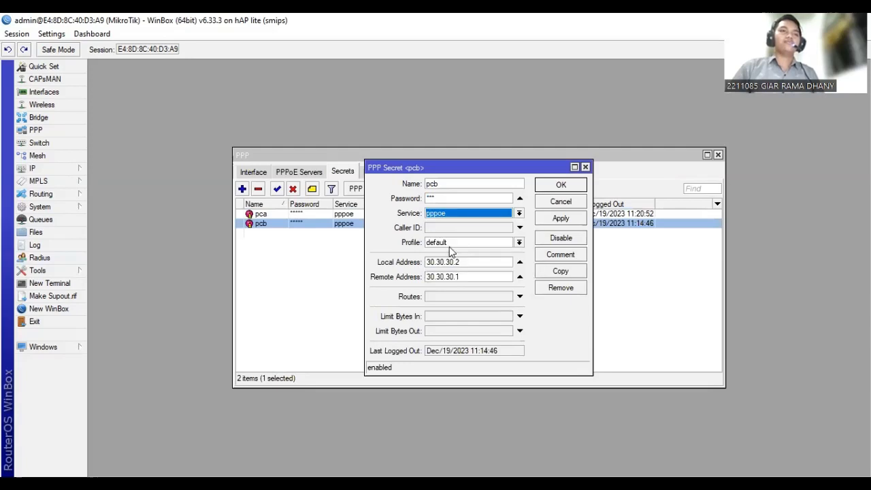
pyautogui.moveTo(465, 262); pyautogui.dragTo(423, 265)
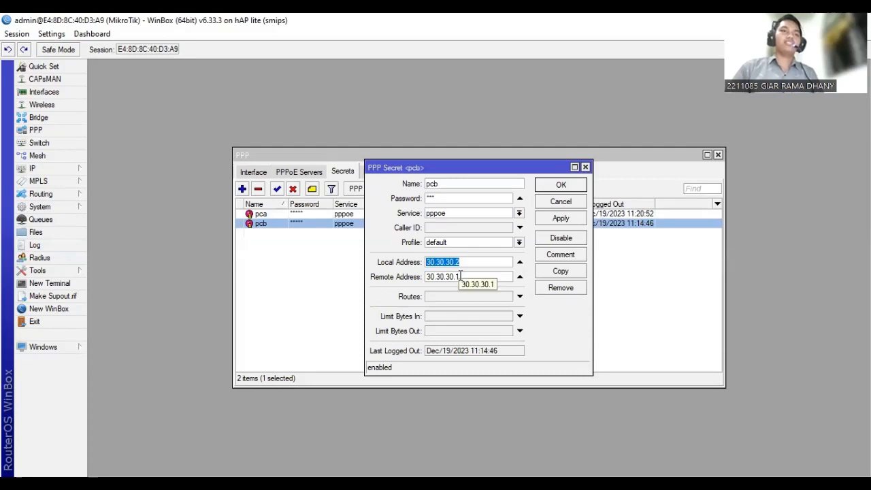
pyautogui.moveTo(462, 279); pyautogui.dragTo(423, 279)
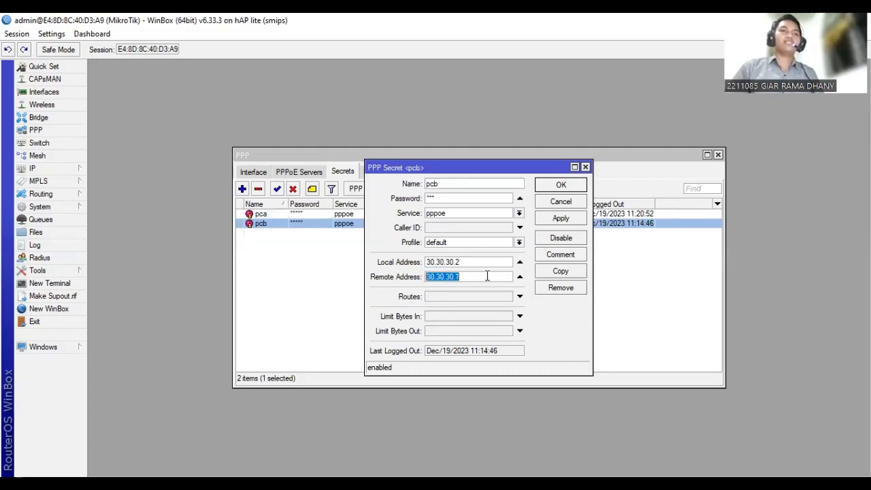
pyautogui.click(559, 221)
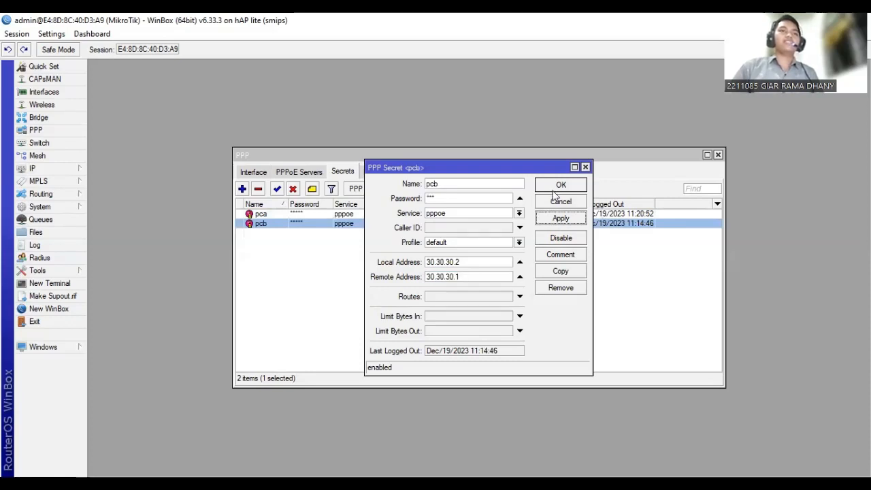
pyautogui.click(561, 184)
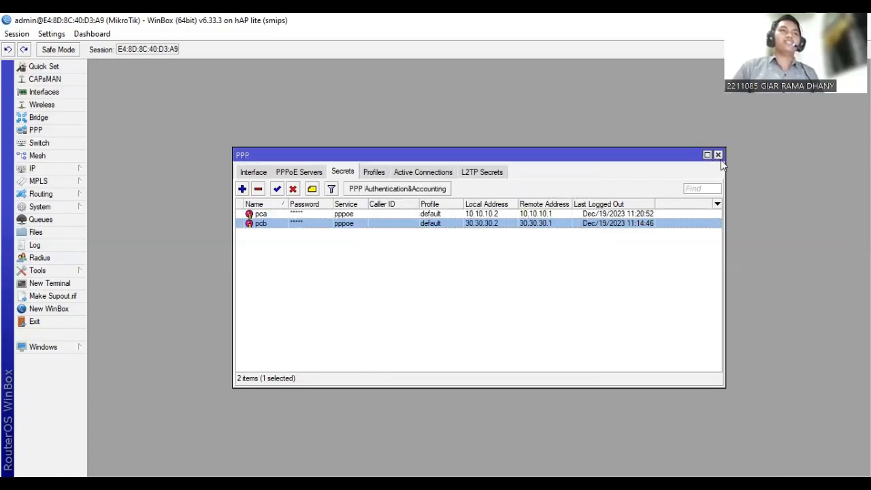
# Open the pppoe-server service, select bridge1-pppoe as its interface, save it and close the PPP window.
pyautogui.click(294, 173)
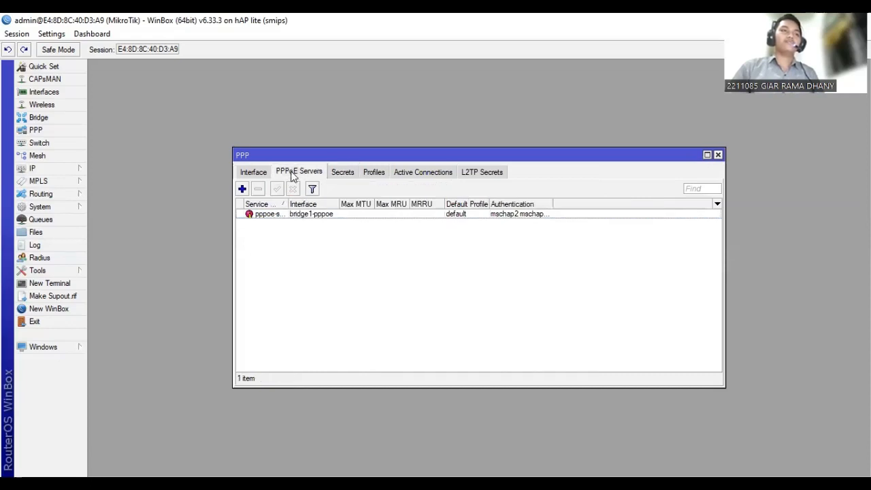
pyautogui.doubleClick(265, 215)
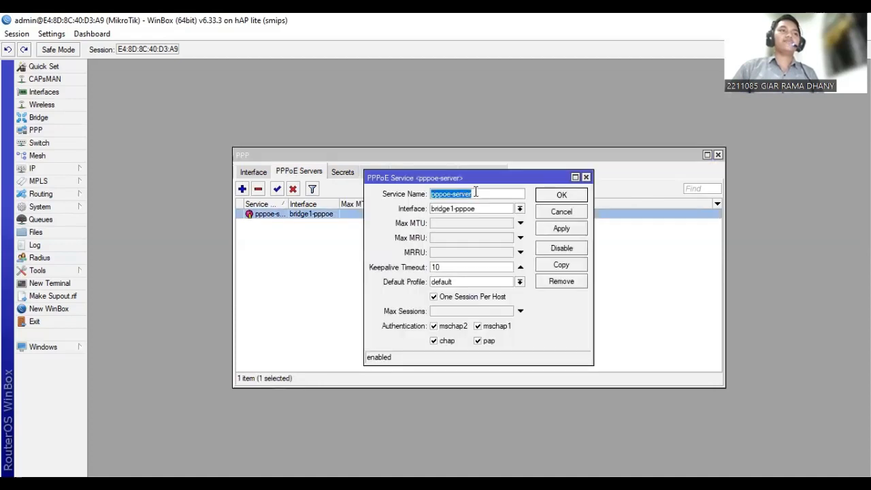
pyautogui.click(474, 193)
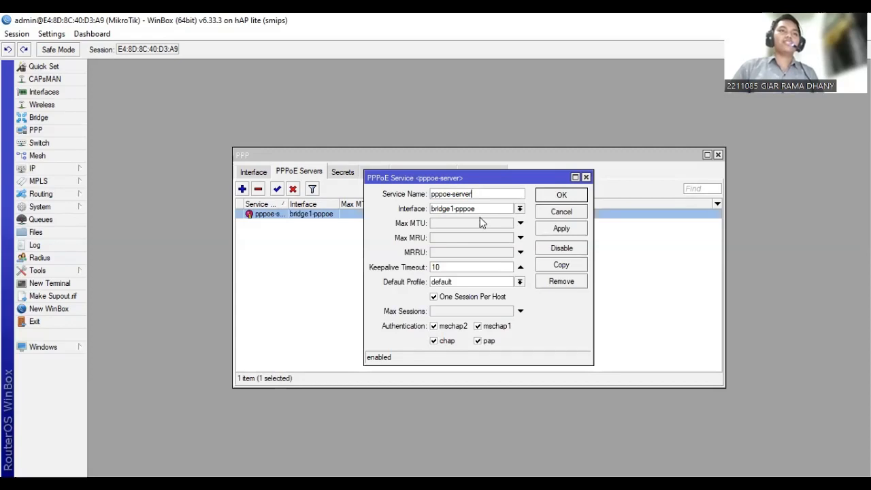
pyautogui.click(480, 208)
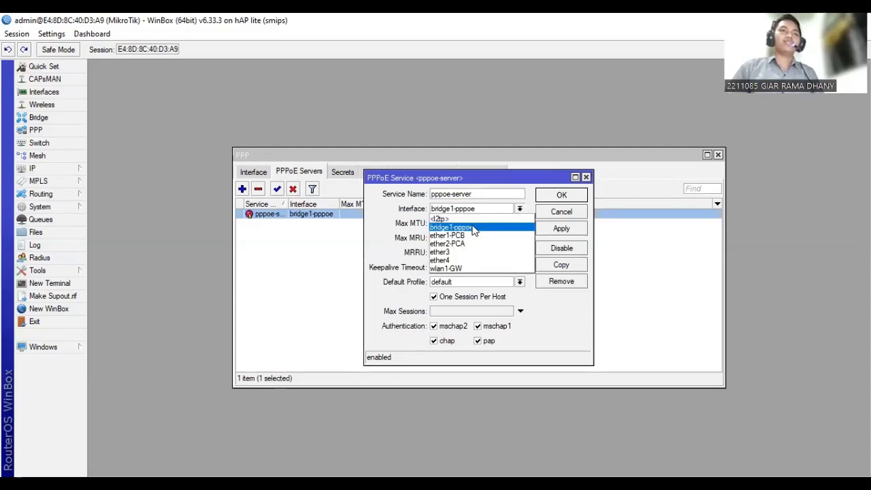
pyautogui.click(472, 227)
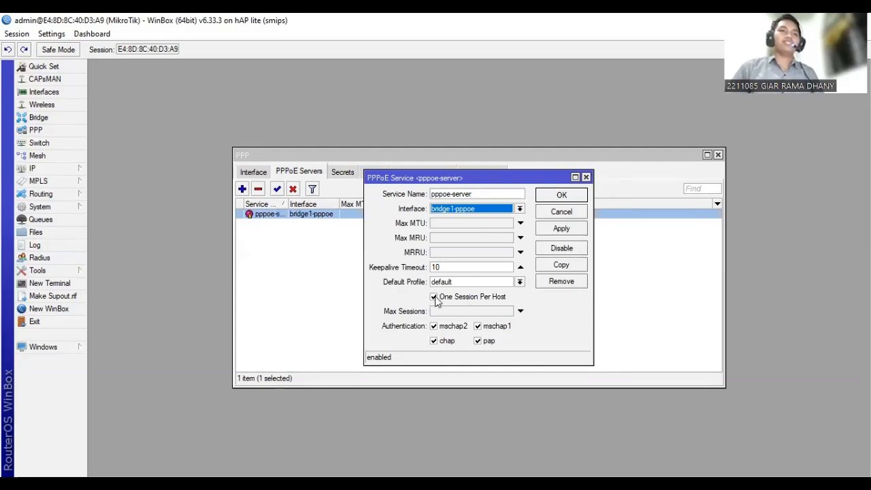
pyautogui.click(562, 229)
pyautogui.click(561, 196)
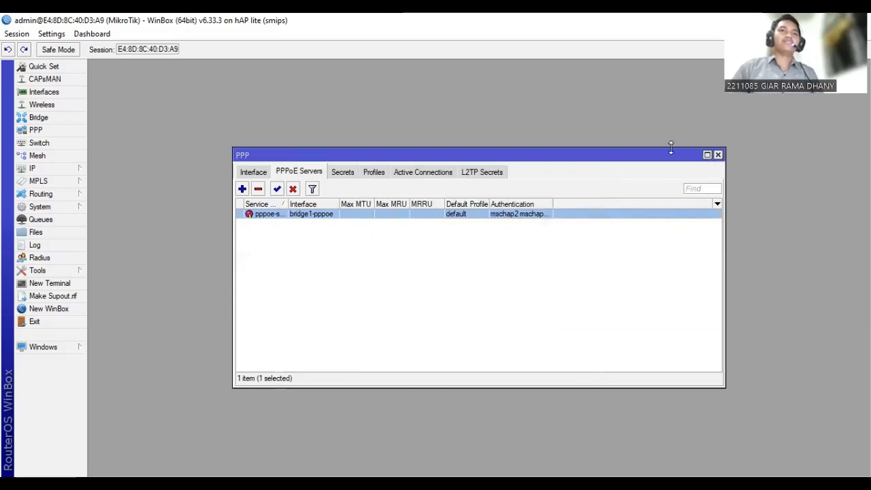
pyautogui.click(717, 155)
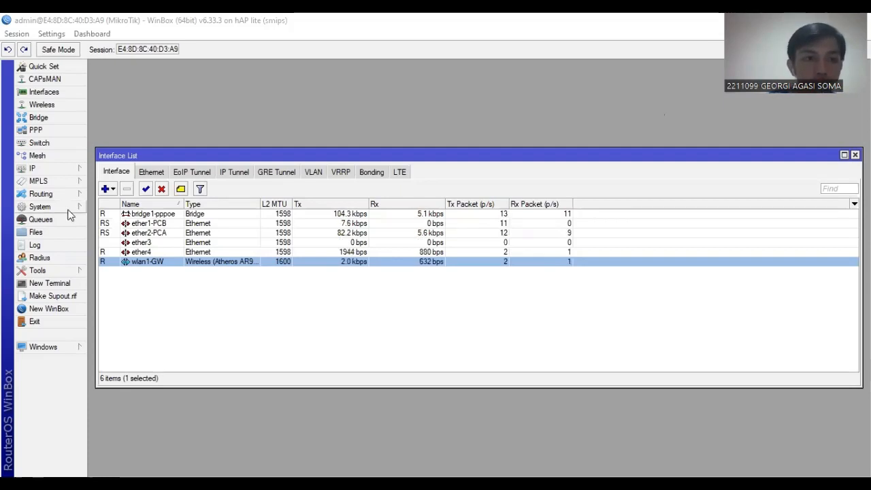
# Add a PPPoE client interface named pppoe-out1 on ether4 and save it, then disable the wlan1-GW interface.
pyautogui.click(113, 190)
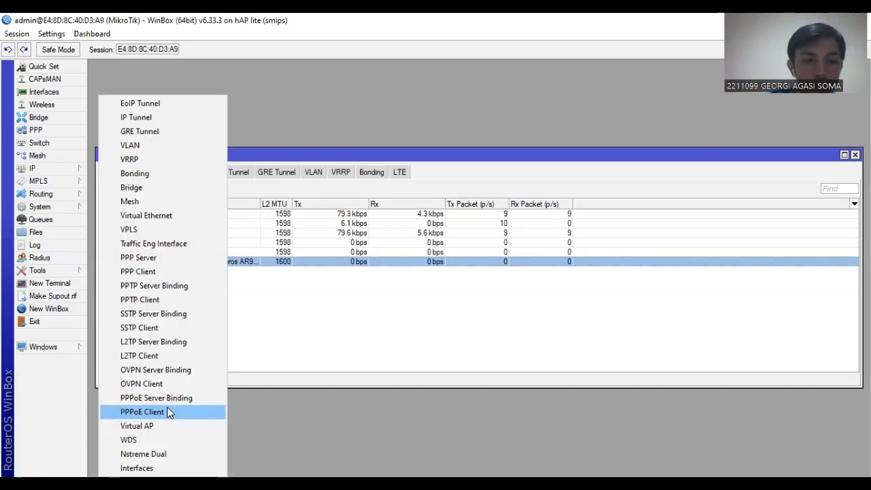
pyautogui.click(169, 412)
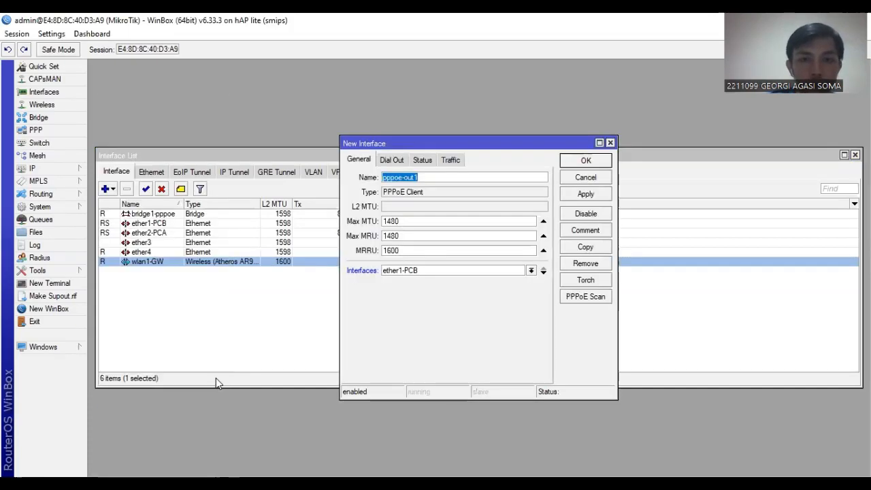
pyautogui.click(427, 176)
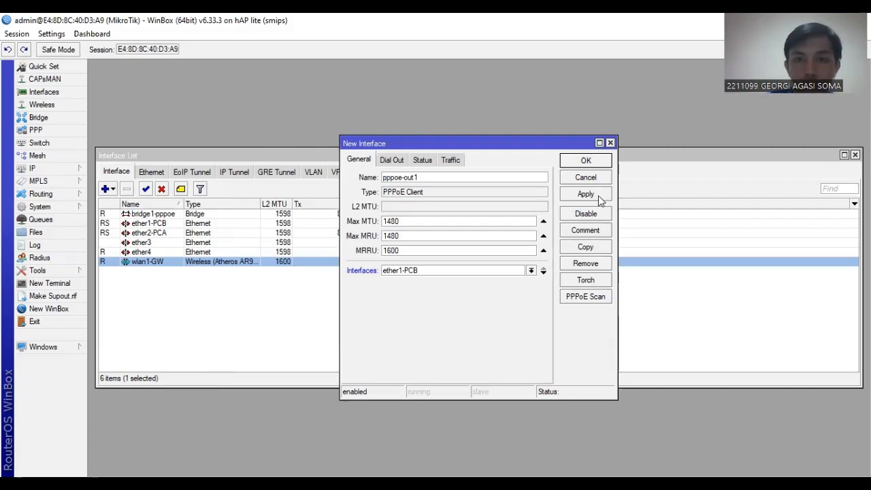
pyautogui.click(531, 270)
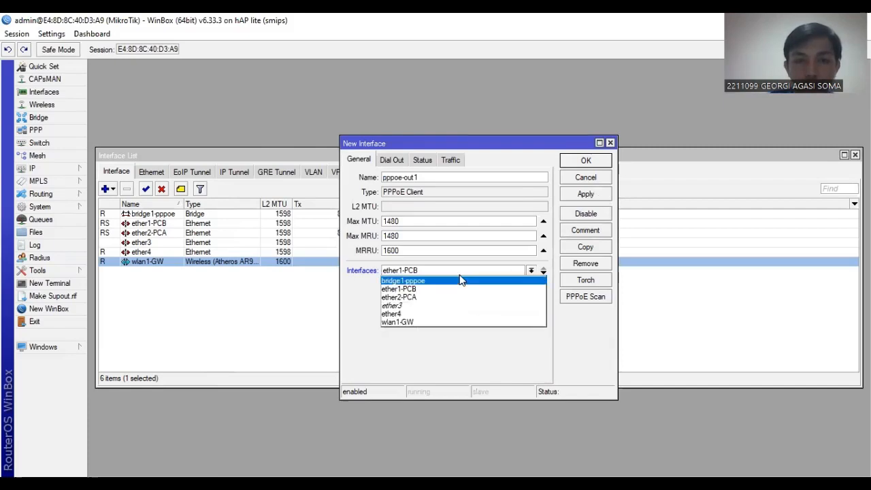
pyautogui.click(456, 315)
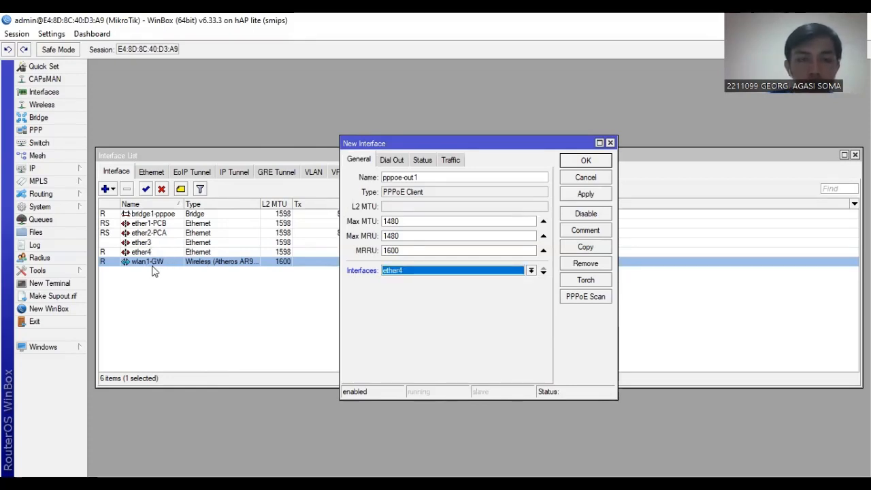
pyautogui.click(597, 194)
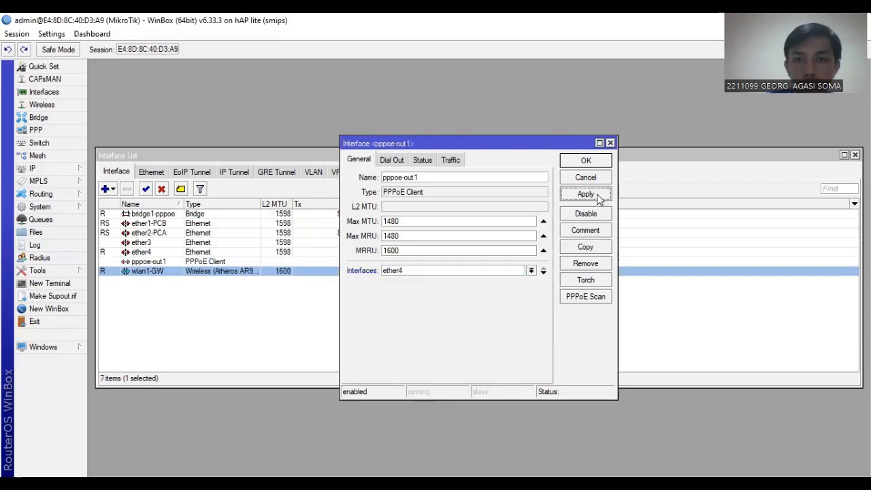
pyautogui.click(584, 162)
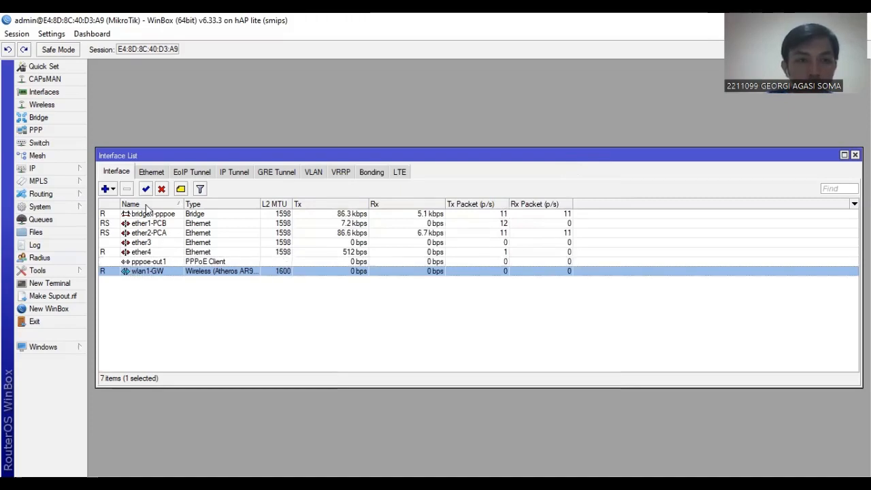
pyautogui.click(162, 189)
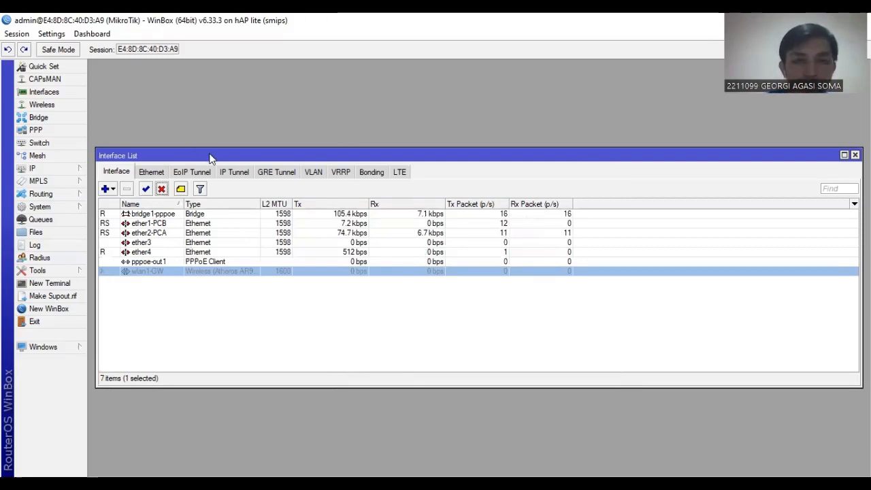
# Add a new PPP secret and enter the r1 account's login name in place of the default name.
pyautogui.click(68, 133)
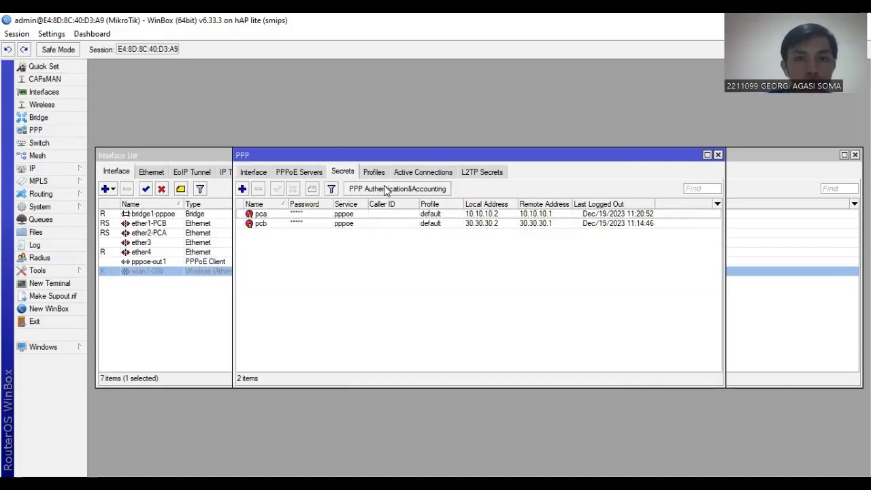
pyautogui.click(241, 189)
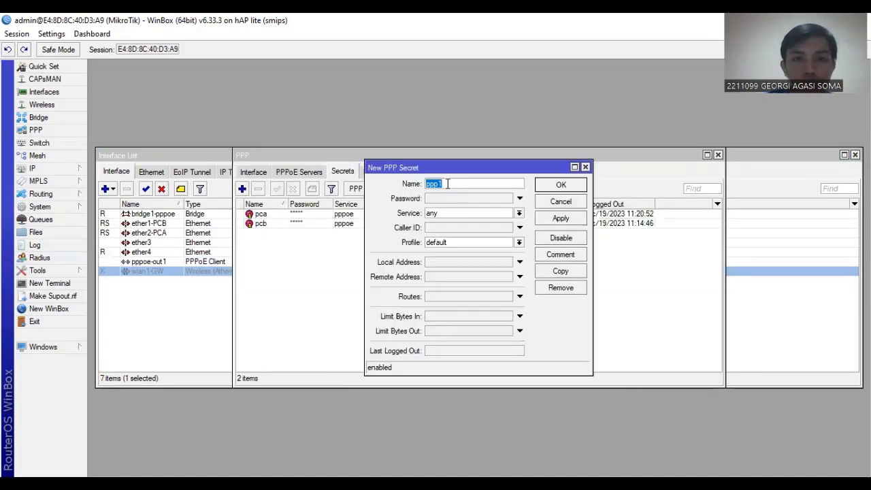
pyautogui.click(447, 184)
pyautogui.press('BackSpace')
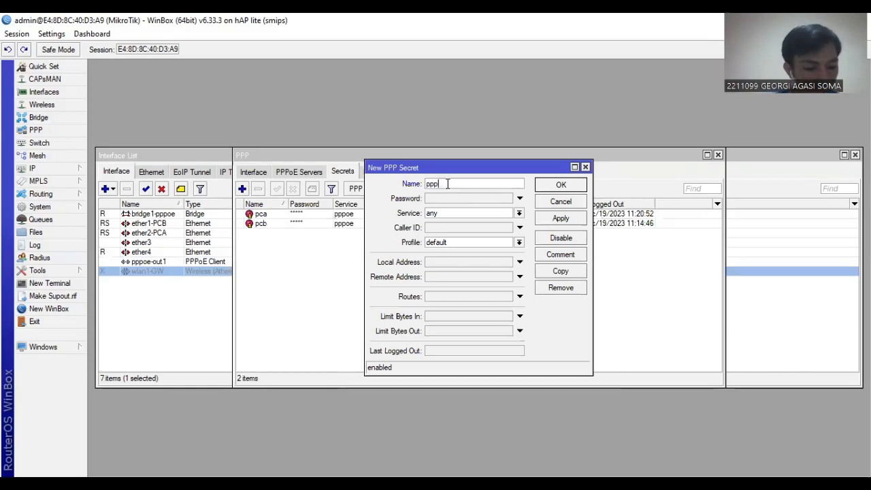
pyautogui.press('BackSpace')
pyautogui.press('BackSpace')
pyautogui.press('BackSpace')
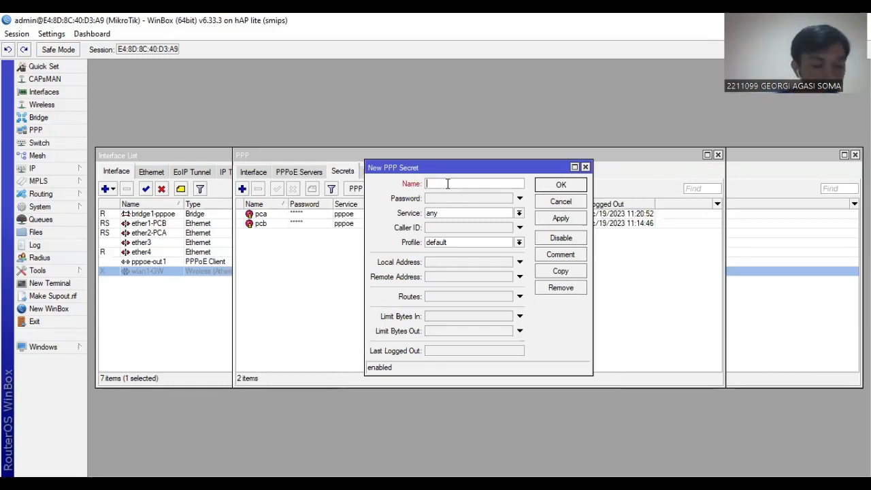
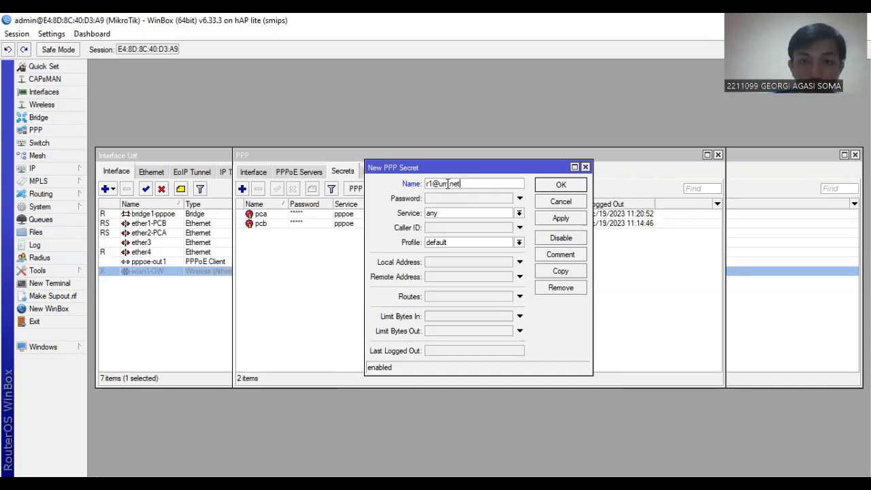
# Enter the new r1 secret's password, set its service to pppoe, apply and save it, and close the PPP window.
pyautogui.click(459, 198)
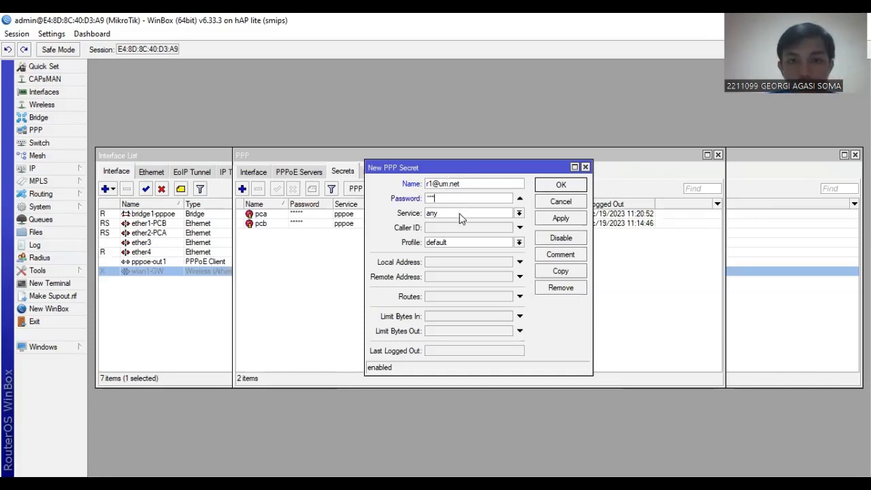
pyautogui.click(459, 214)
pyautogui.click(462, 253)
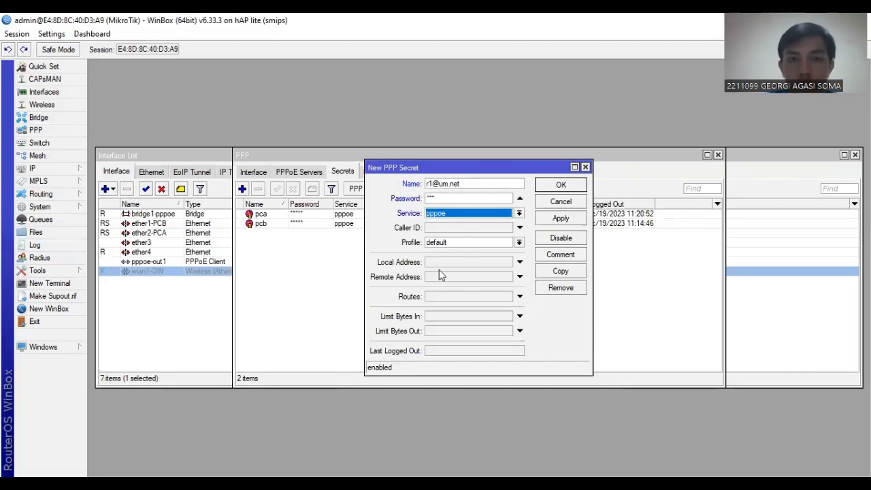
pyautogui.click(572, 221)
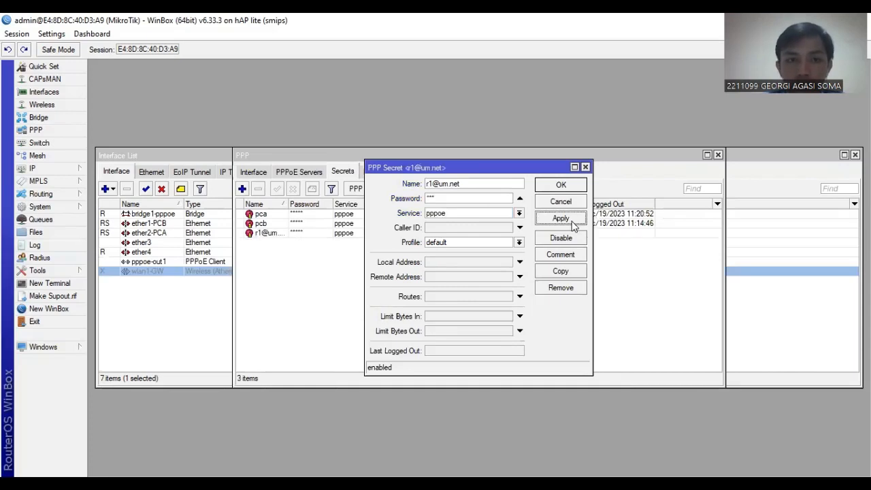
pyautogui.click(559, 185)
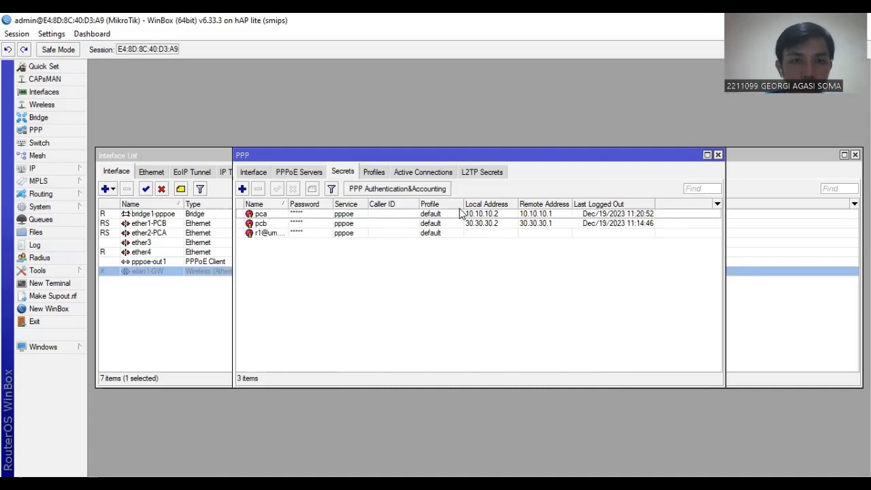
pyautogui.click(717, 155)
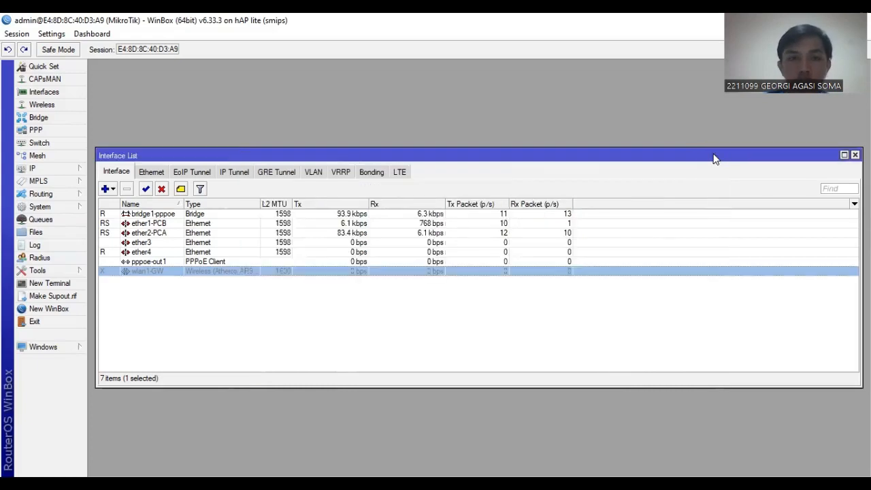
# Set the pppoe-out1 client's interface to wlan1-GW and save it, then enable the wlan1-GW interface.
pyautogui.doubleClick(143, 261)
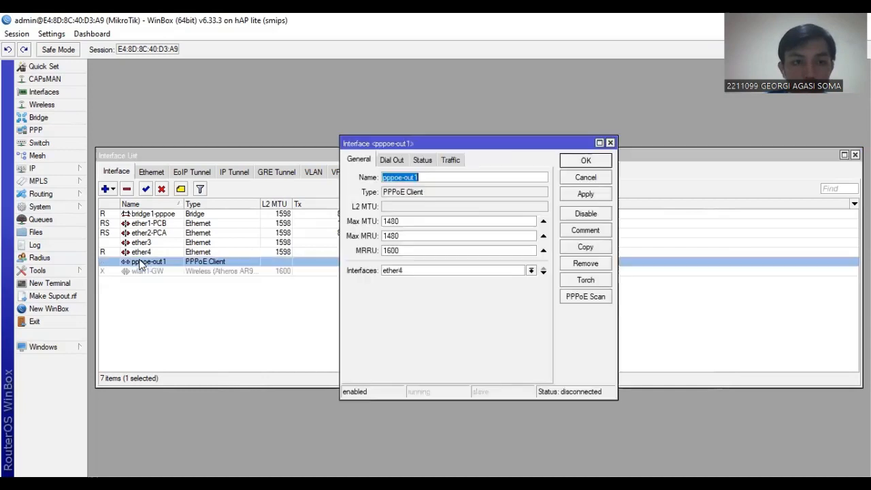
pyautogui.click(408, 270)
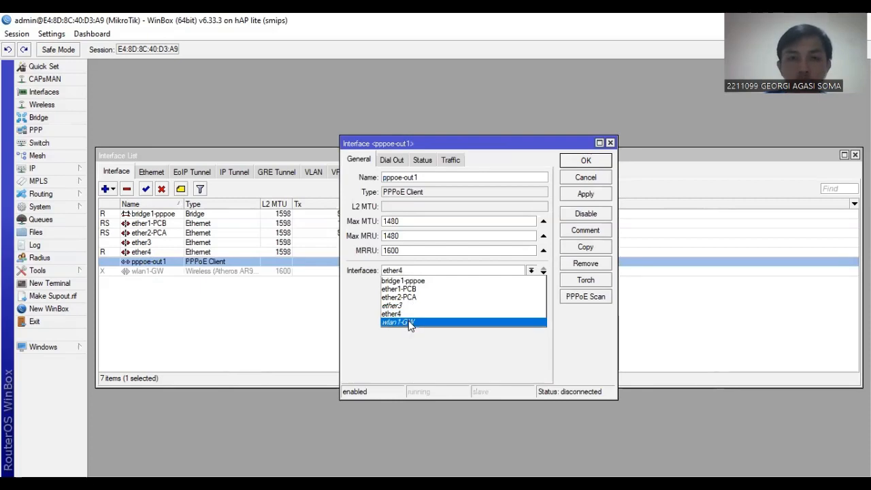
pyautogui.click(424, 270)
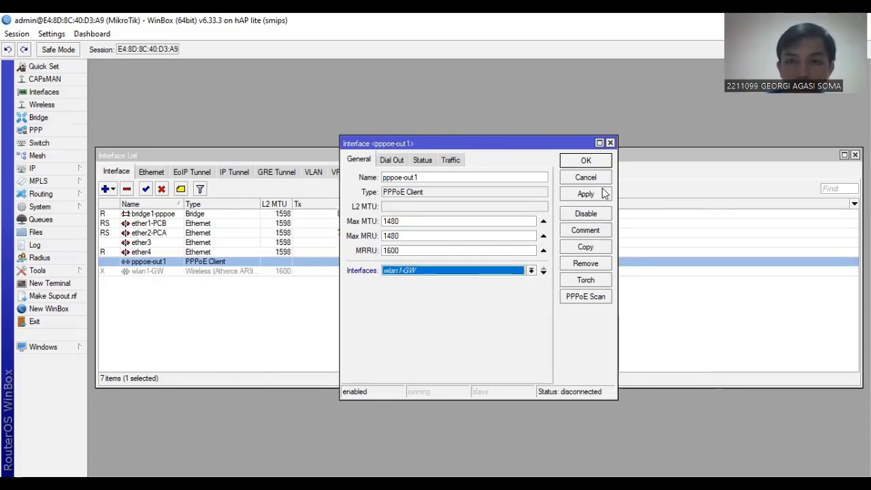
pyautogui.click(583, 160)
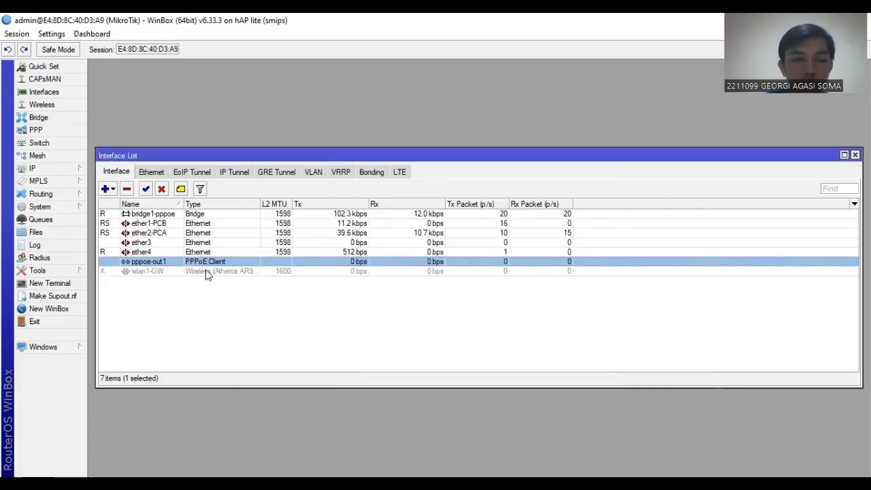
pyautogui.click(161, 272)
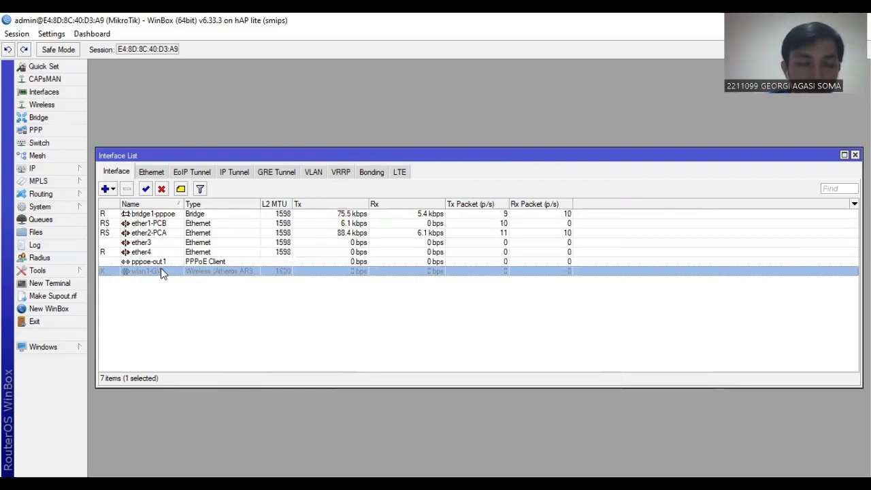
pyautogui.click(147, 189)
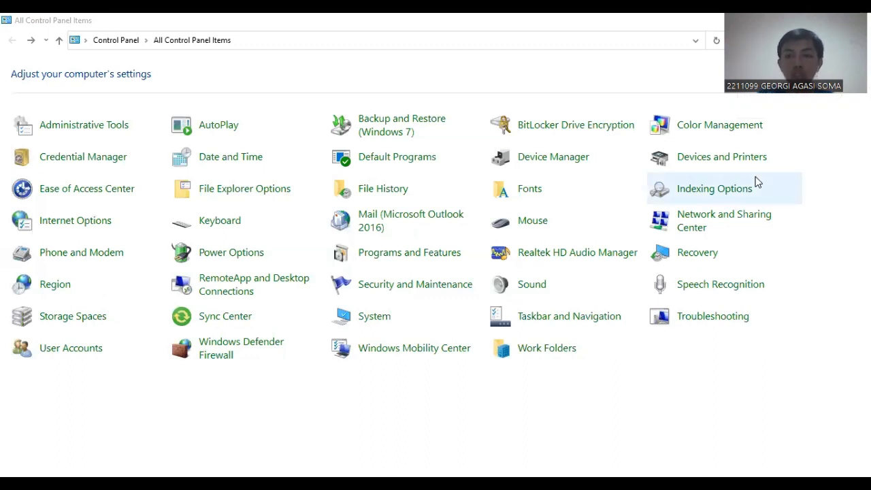
# In the Windows Control Panel, open Network and Sharing Center and start setting up a new connection or network.
pyautogui.click(718, 191)
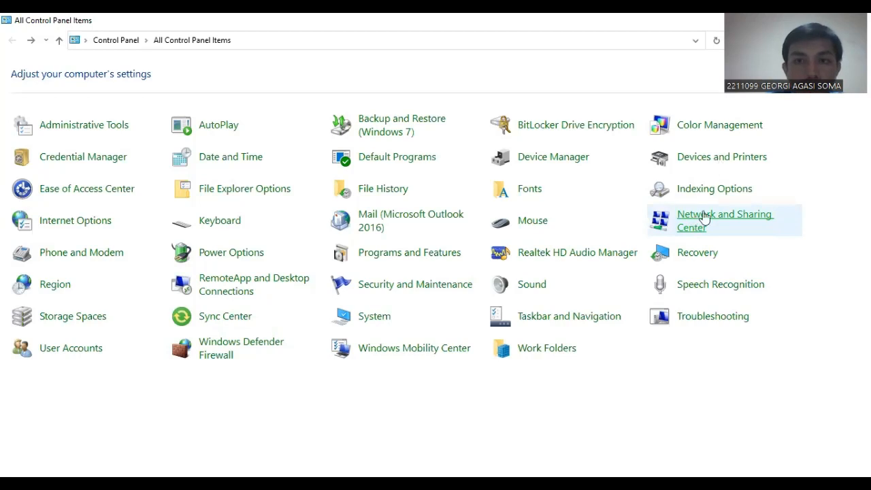
pyautogui.click(703, 219)
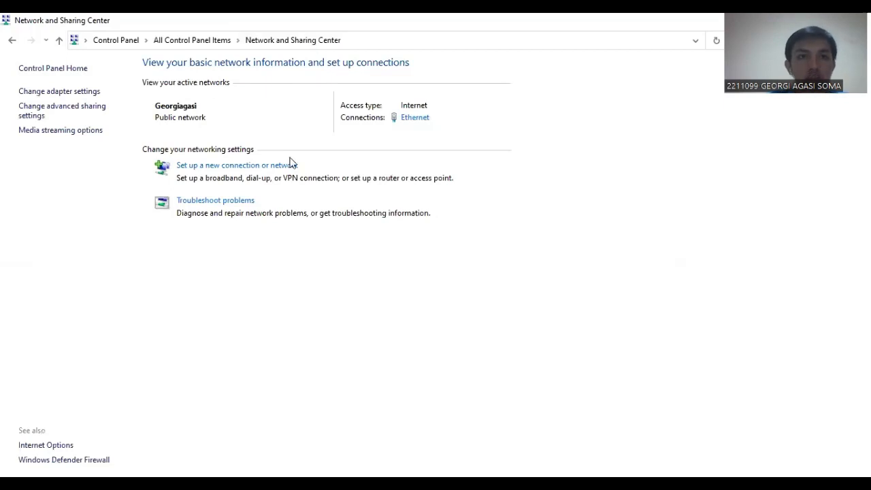
pyautogui.click(229, 170)
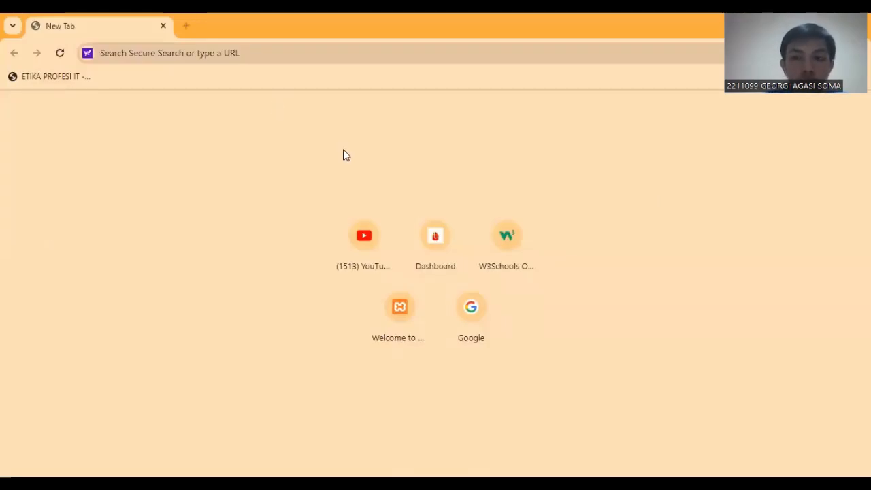
# In the Chrome browser, load google.com to test the internet connection.
pyautogui.click(189, 56)
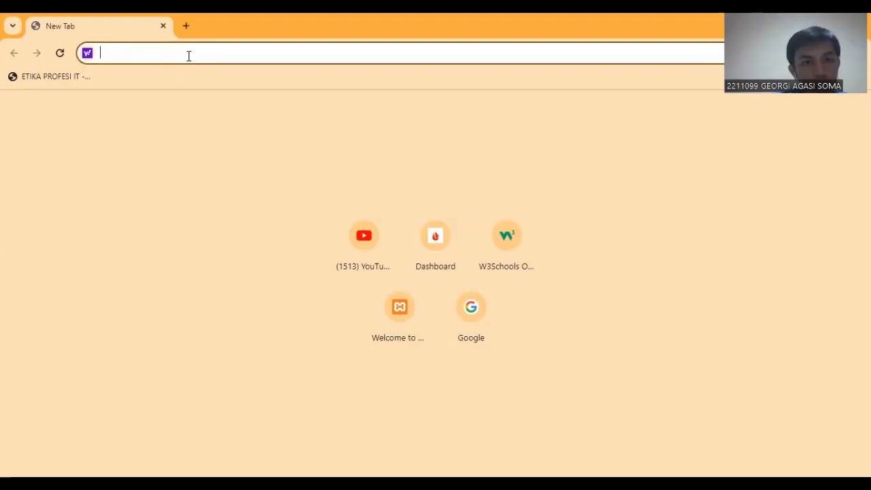
pyautogui.write('go')
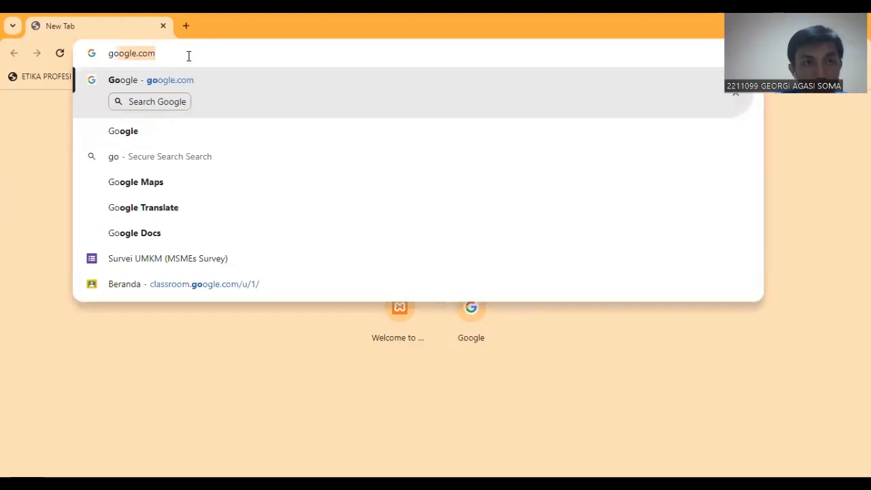
pyautogui.press('Return')
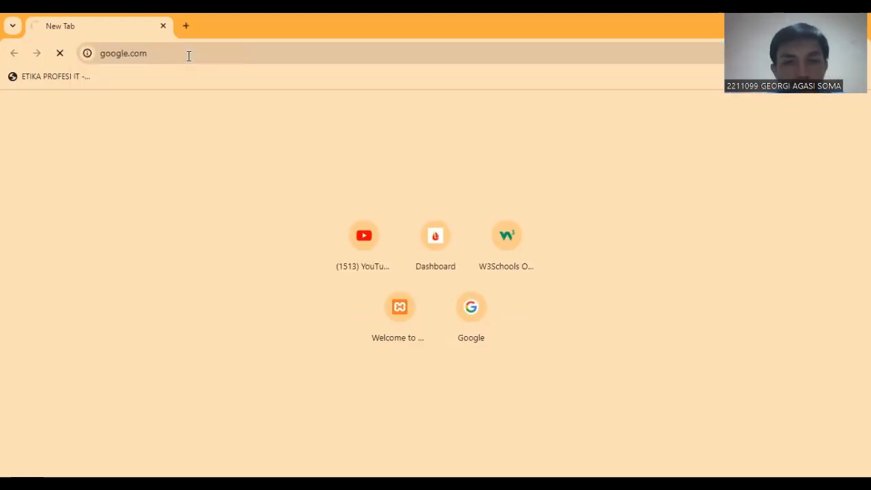